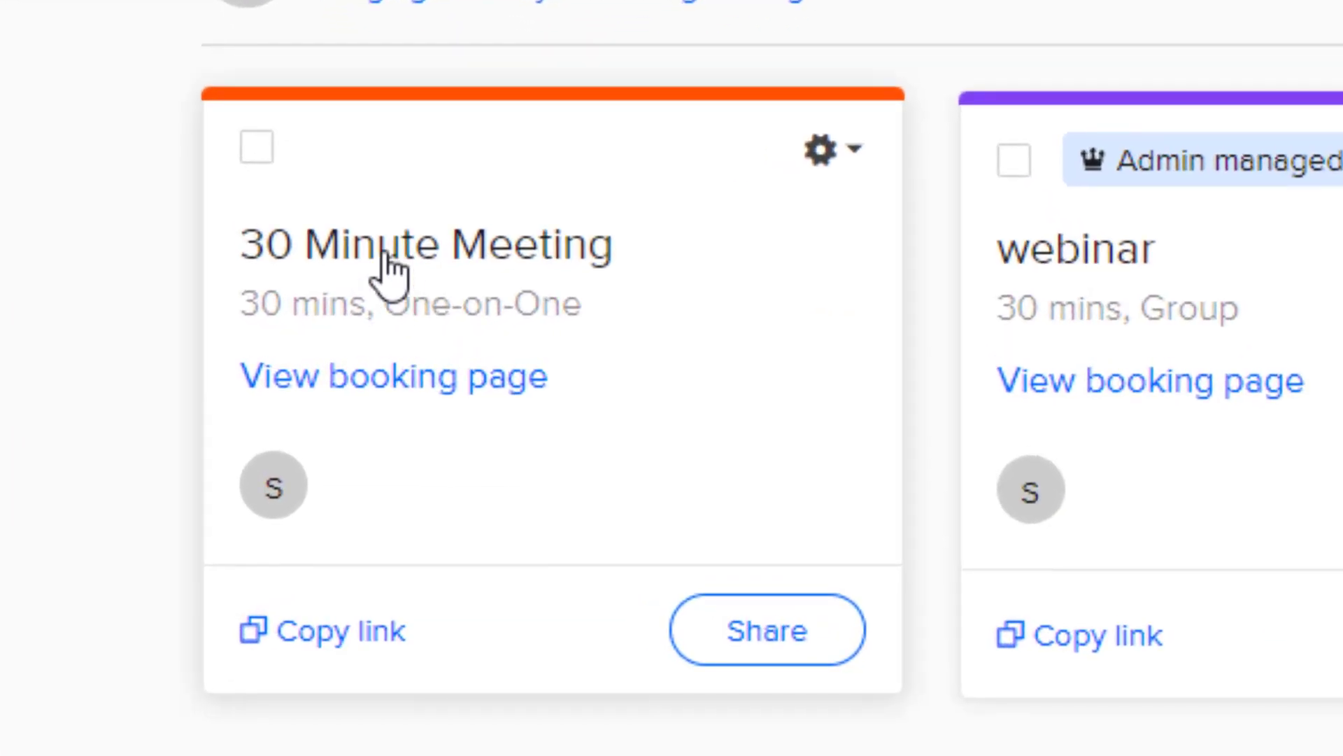
# Step: Open the gear menu on the 30 Minute Meeting event card
pyautogui.click(820, 152)
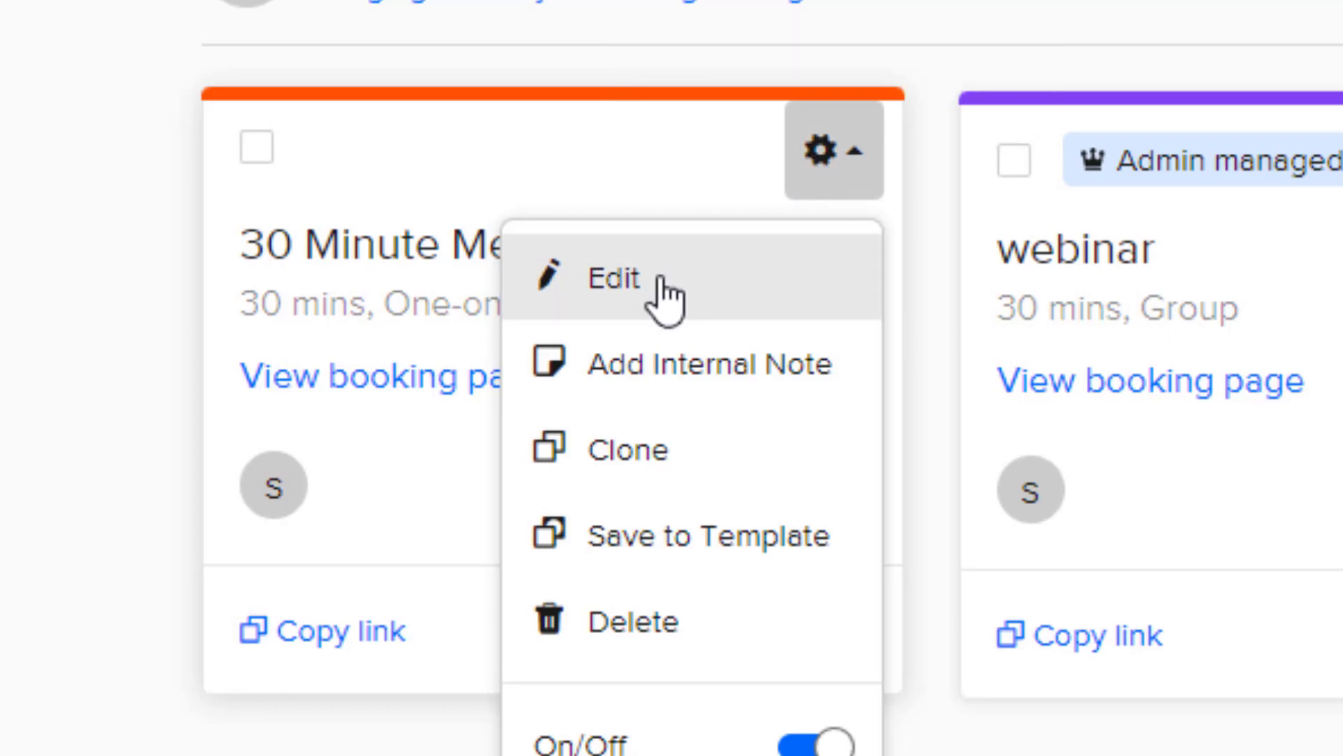
# Step: Choose Edit to open the 30 Minute Meeting's Edit One-on-One Event Type page
pyautogui.click(658, 281)
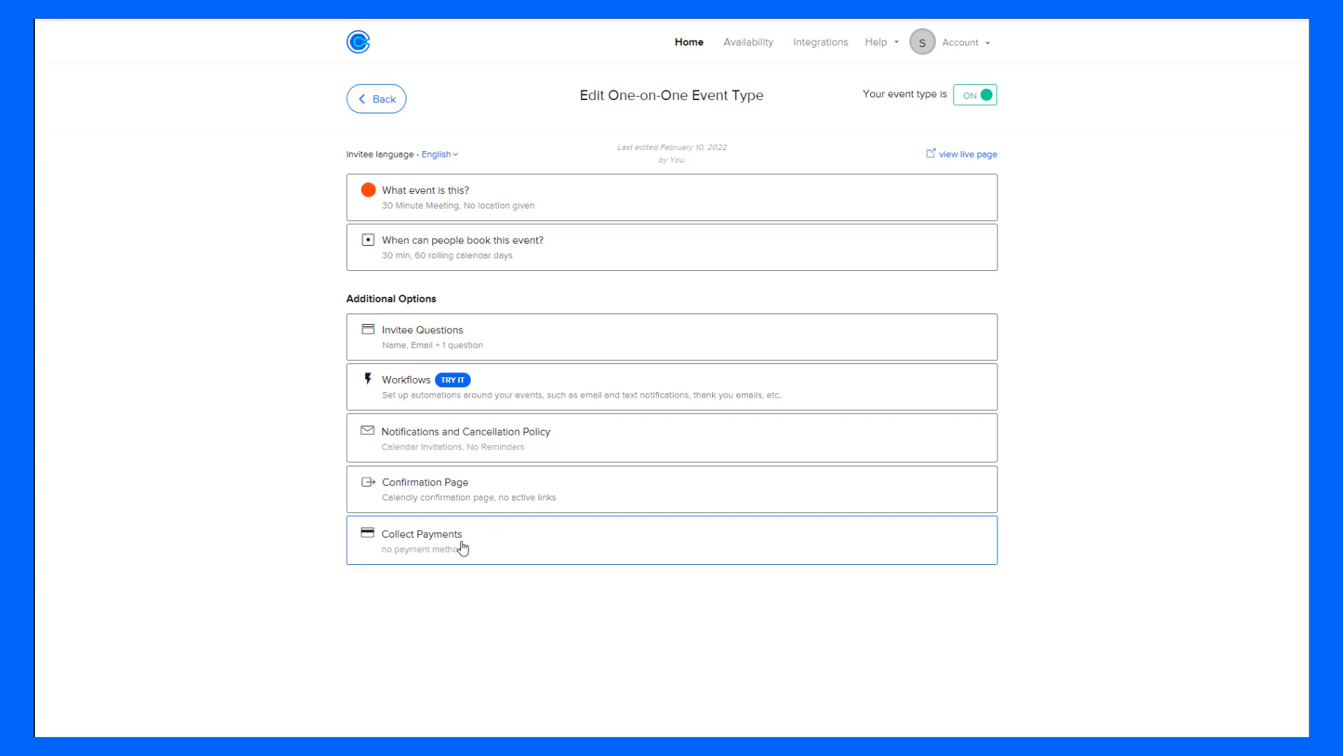
# Step: Expand the event details, rename the event 'Chat with Sophia', and choose Zoom as its location
pyautogui.click(754, 201)
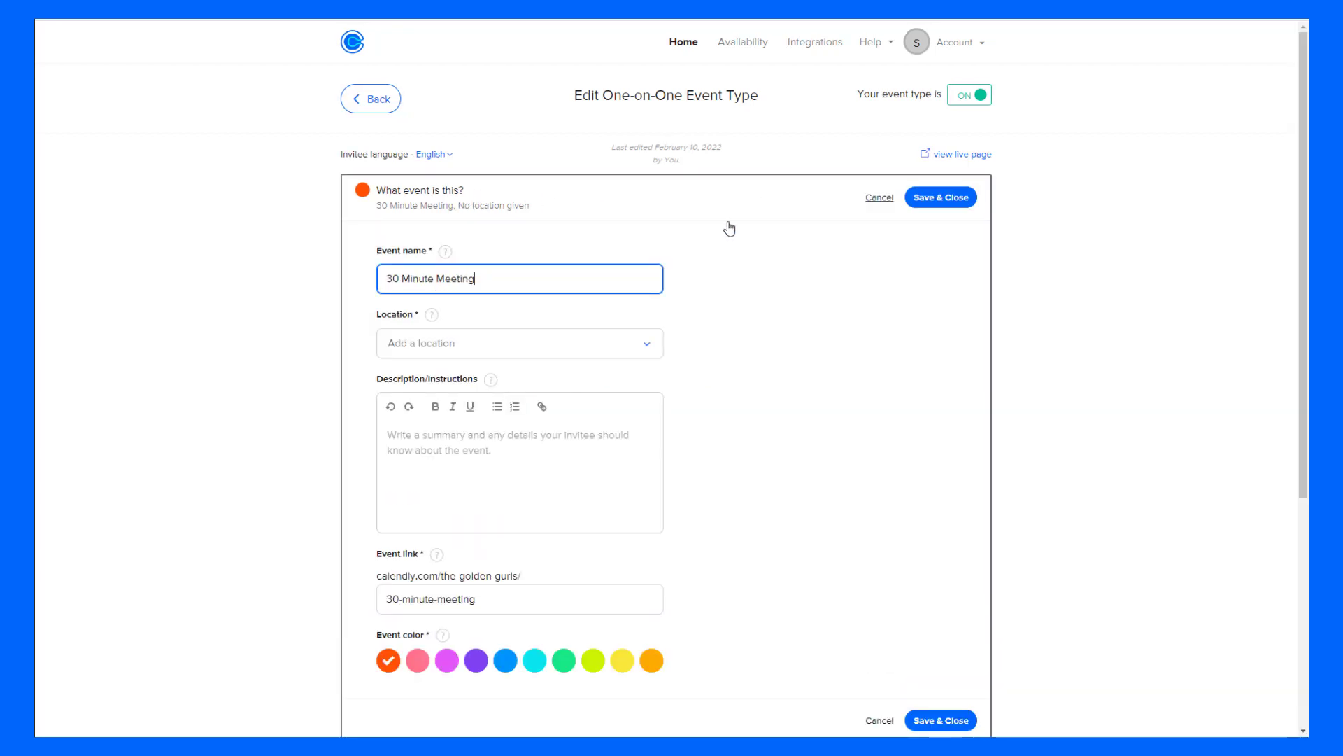
pyautogui.scroll(-1, 707, 299)
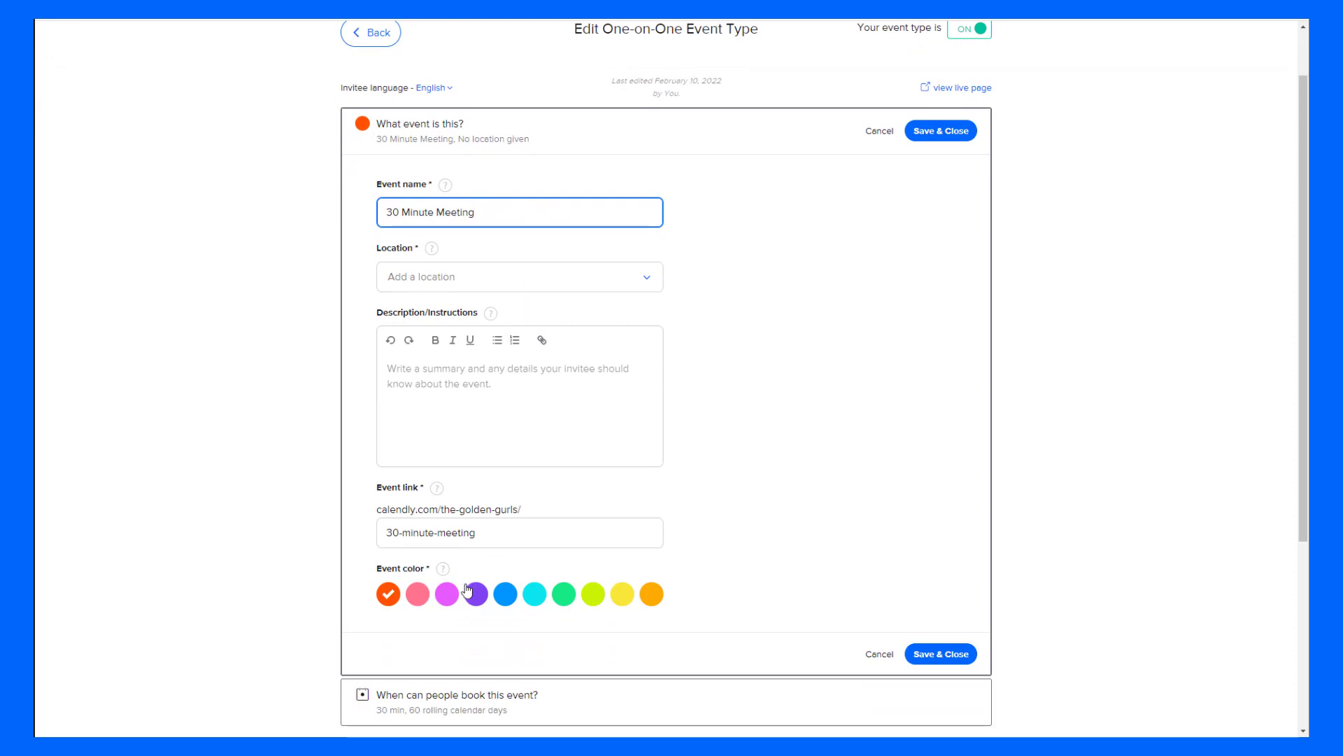
pyautogui.moveTo(508, 214); pyautogui.dragTo(201, 198)
pyautogui.write('Chat')
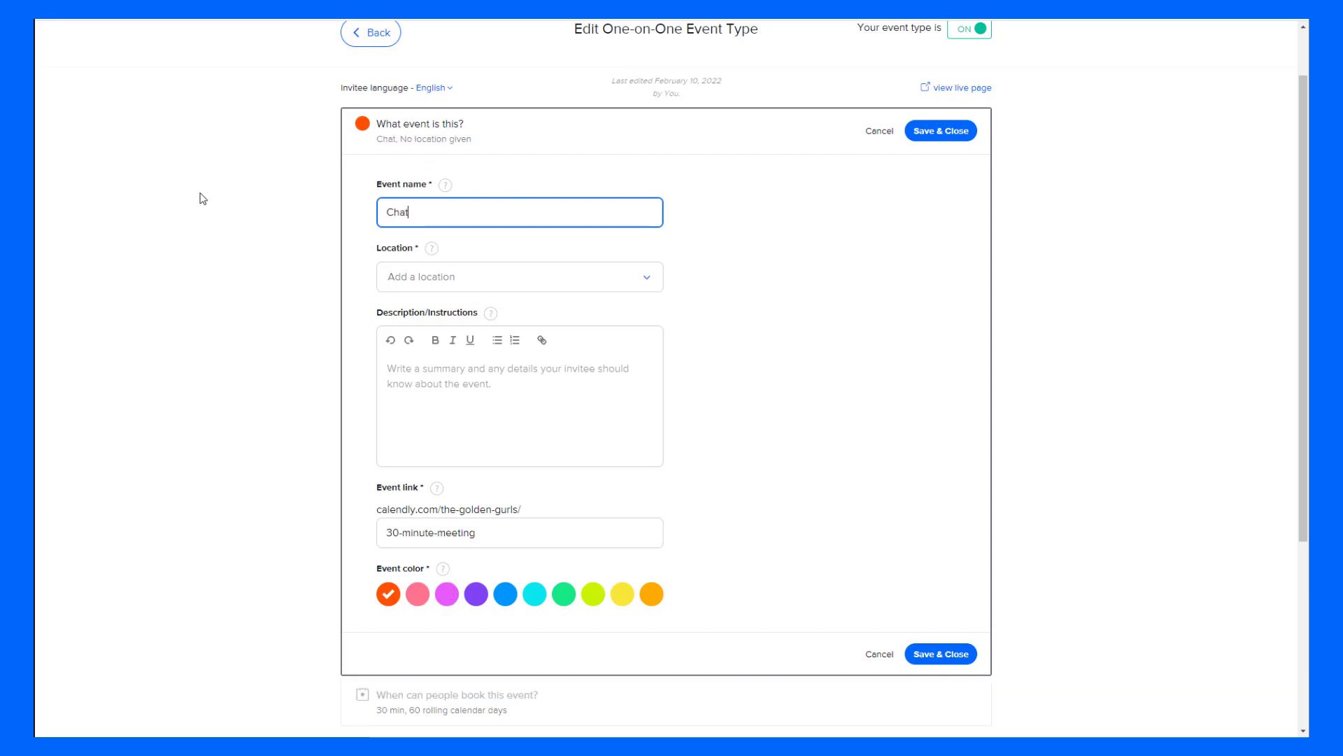
pyautogui.write(' with Sophia')
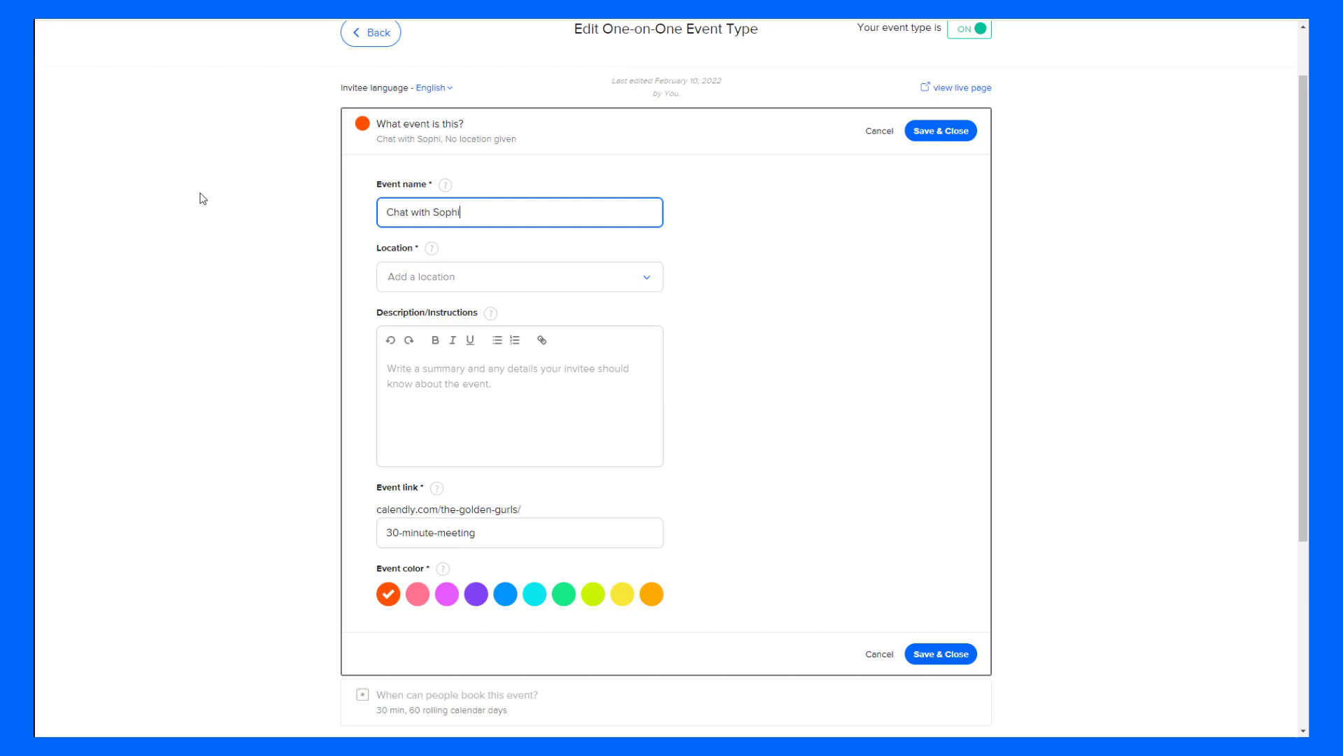
pyautogui.click(475, 282)
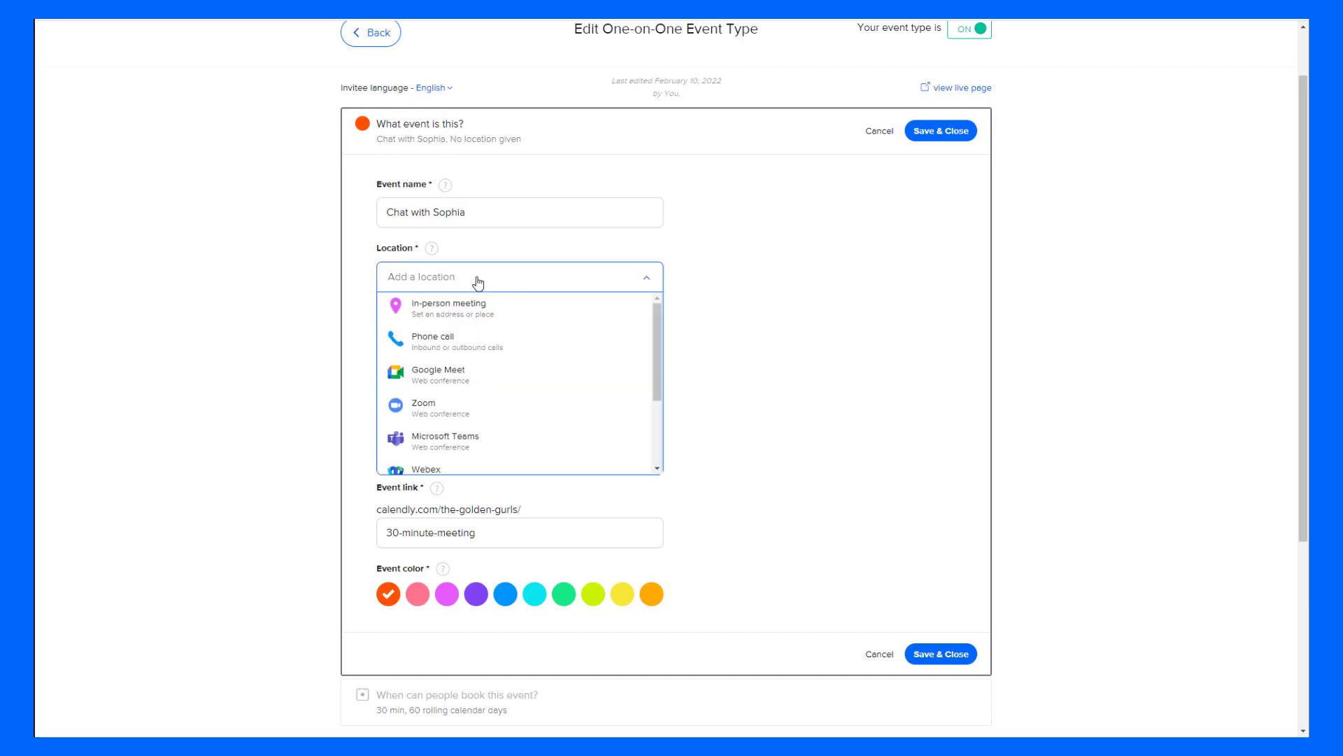
pyautogui.click(440, 413)
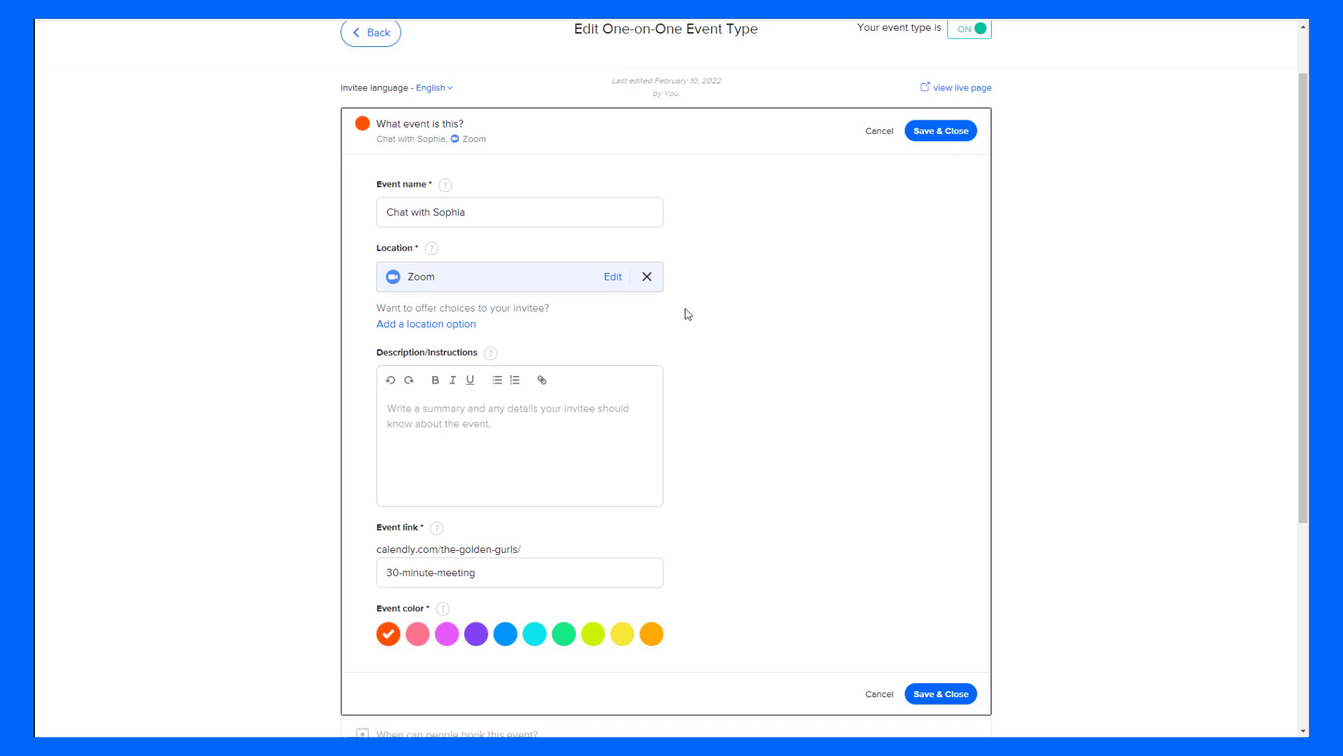
# Step: Enter the description 'Come chat with me!' and change the event link to chat-with-sophia
pyautogui.click(535, 456)
pyautogui.write('Come chat with')
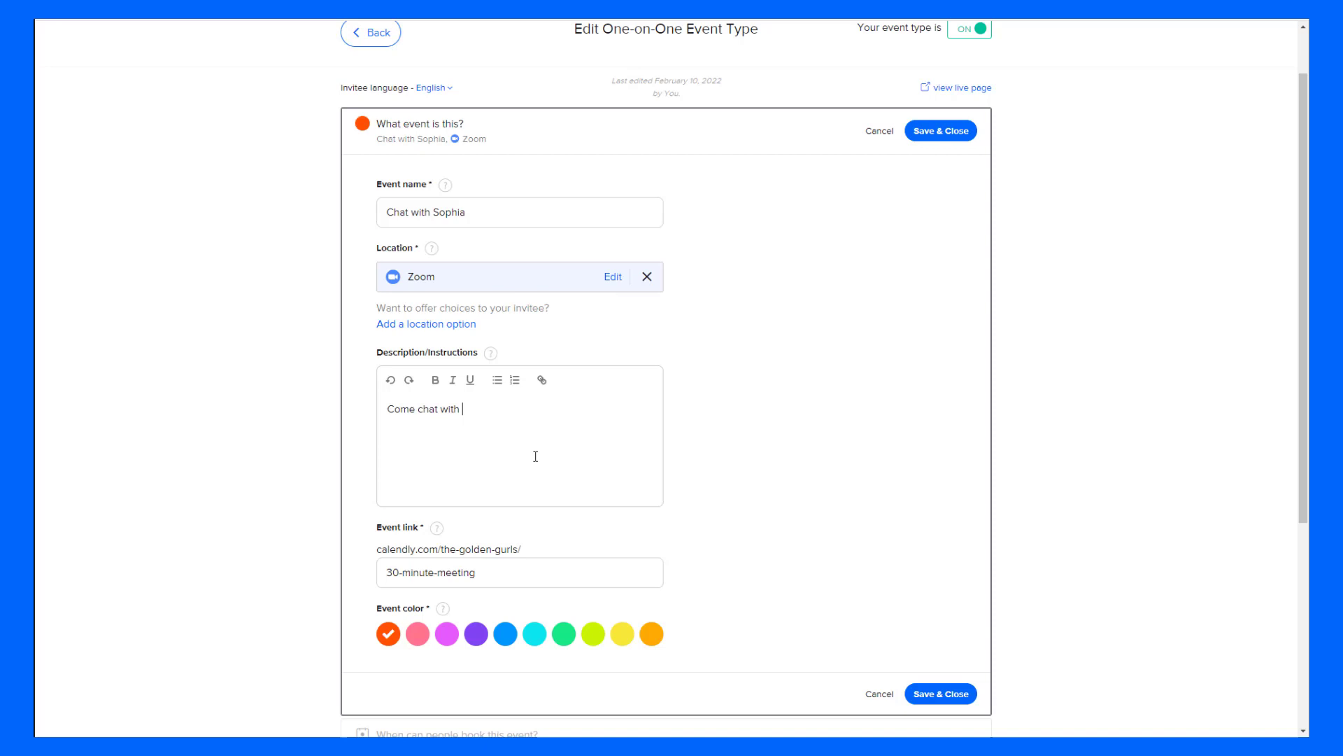
pyautogui.write(' me!')
pyautogui.moveTo(522, 579); pyautogui.dragTo(369, 581)
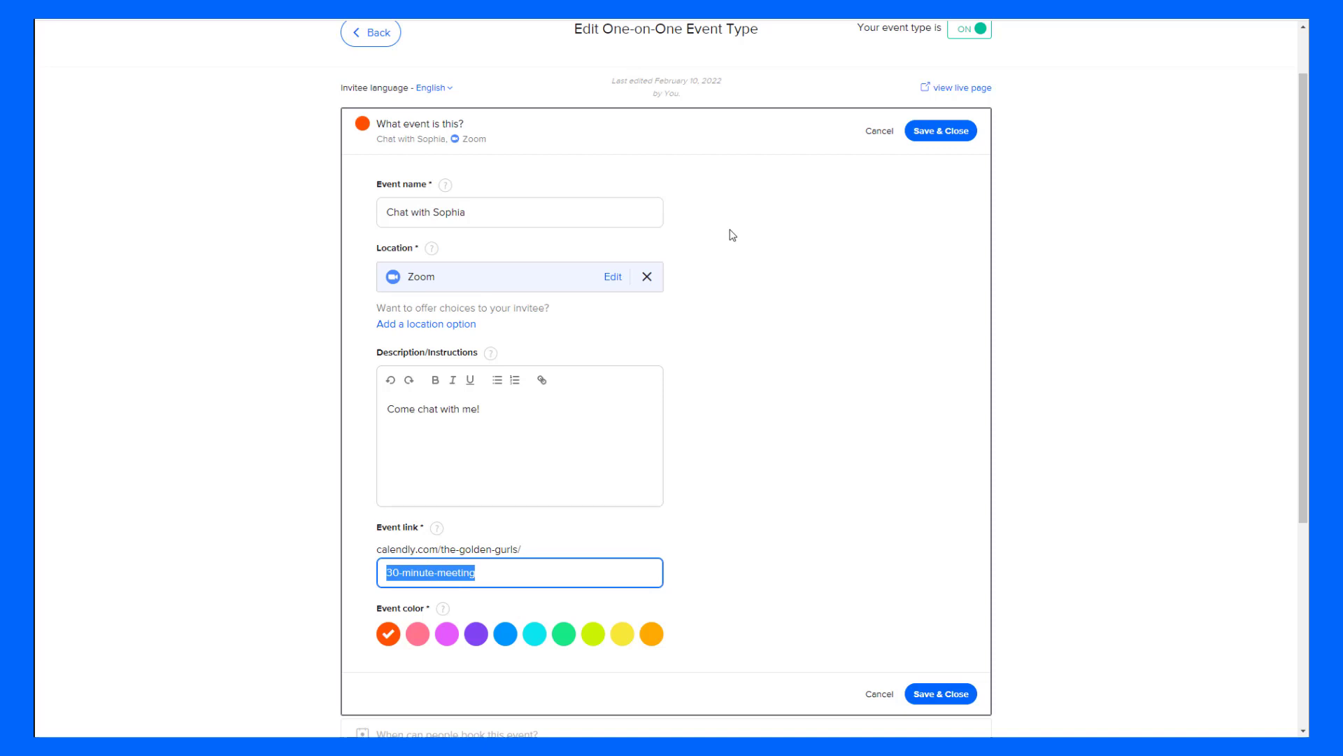
pyautogui.write('chat')
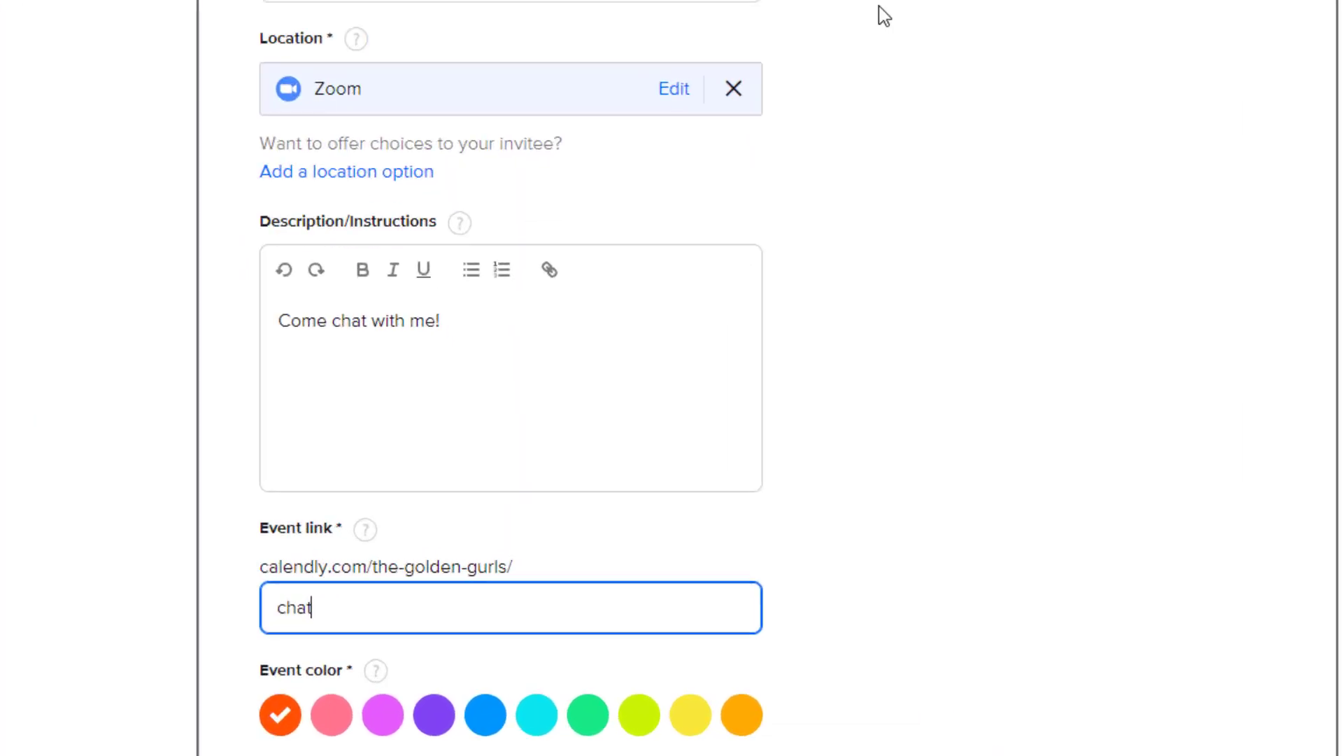
pyautogui.write('-')
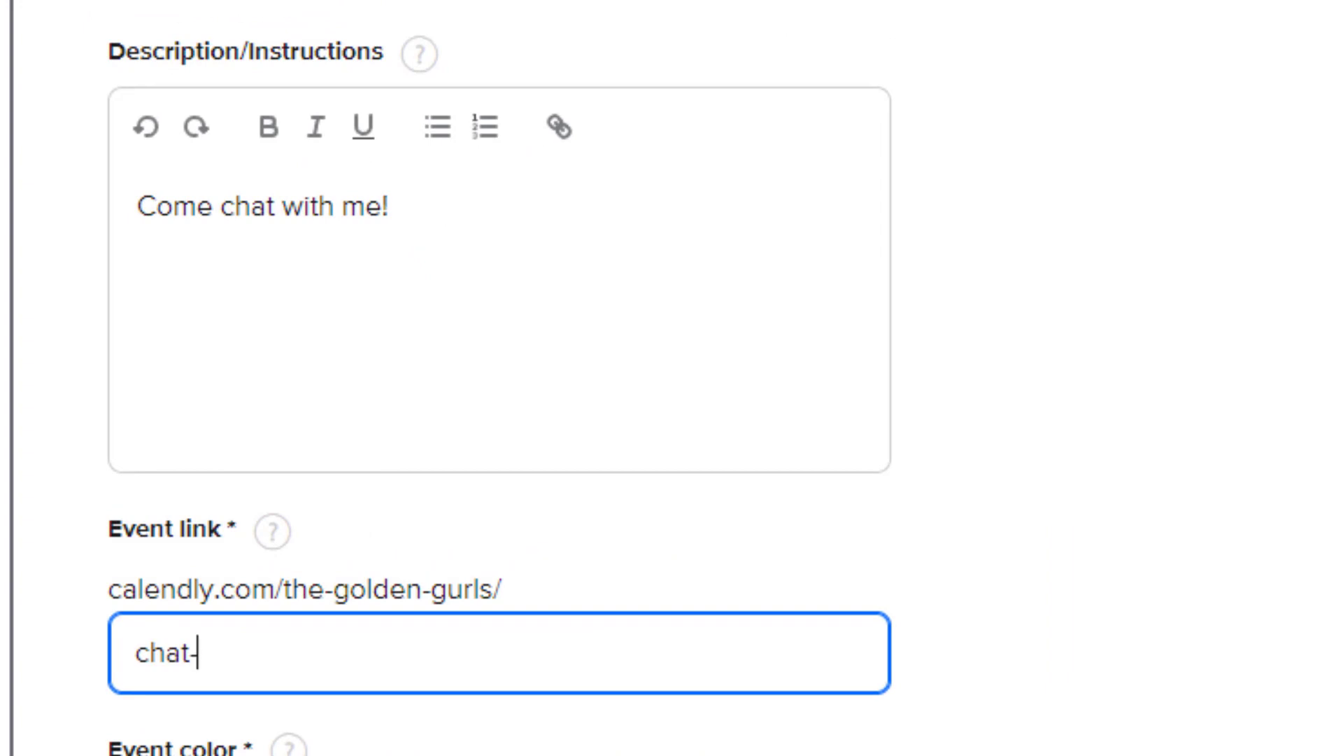
pyautogui.write('with-sop')
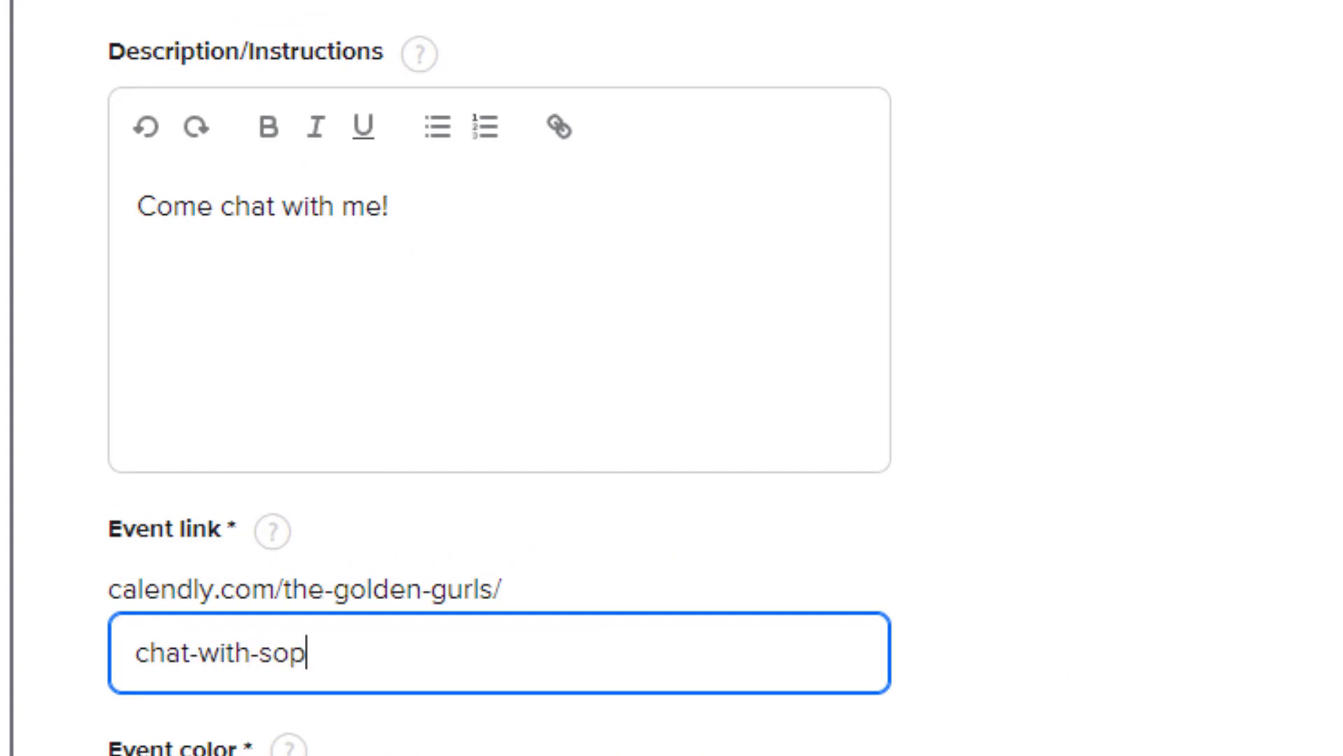
pyautogui.write('hia')
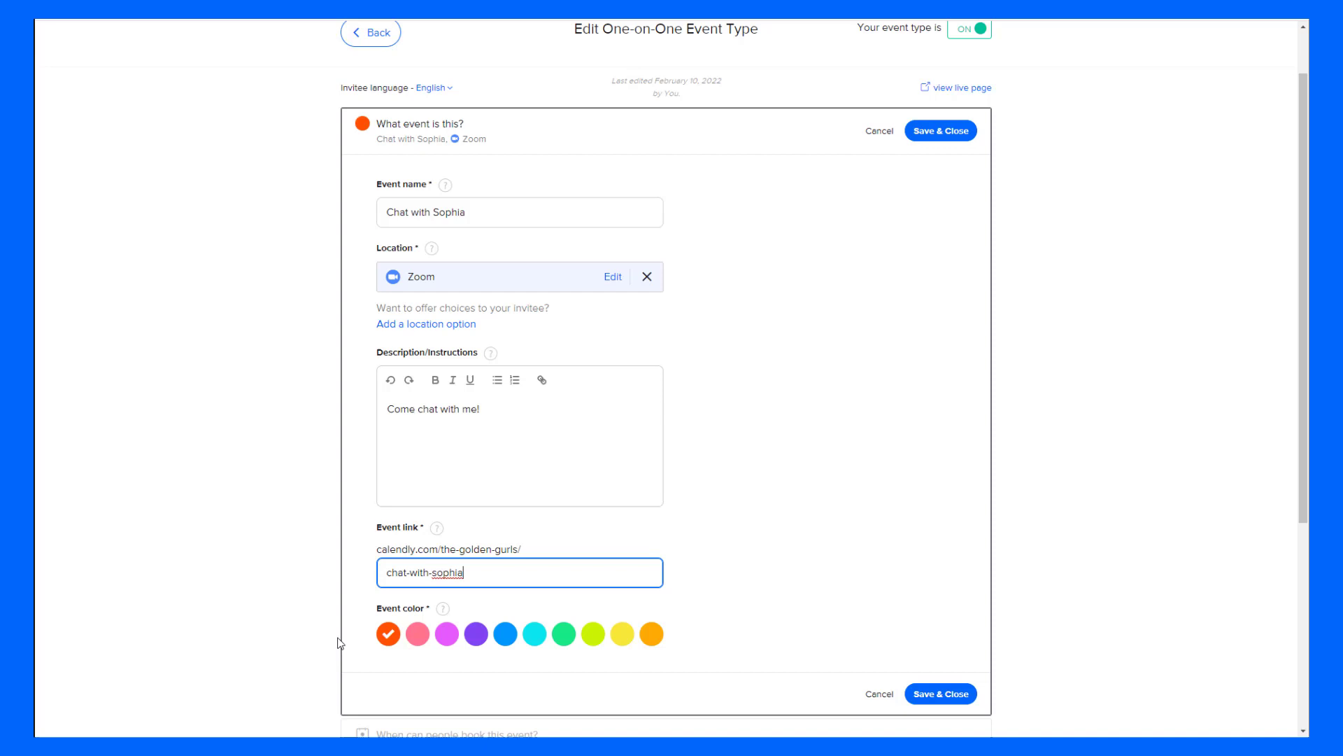
# Step: Try purple, keep the event colour orange, and save the event details
pyautogui.click(478, 635)
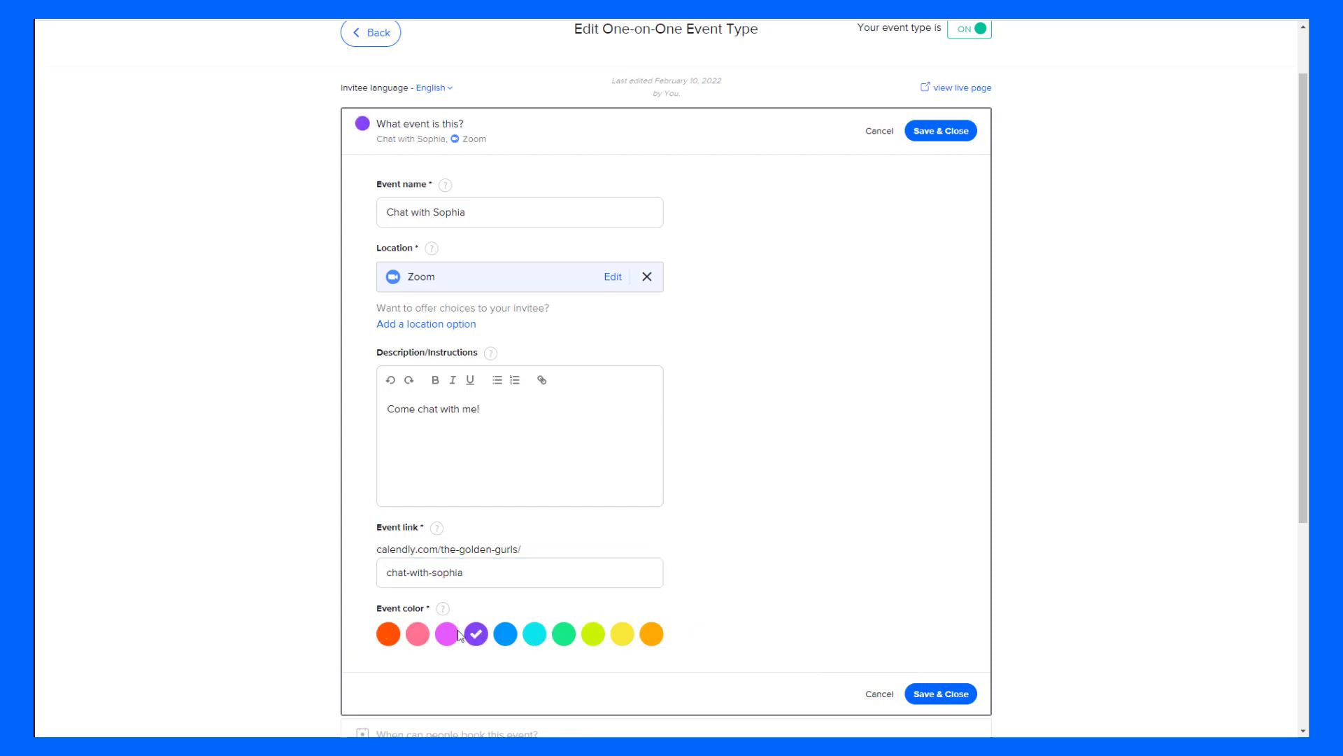
pyautogui.click(388, 636)
pyautogui.click(950, 137)
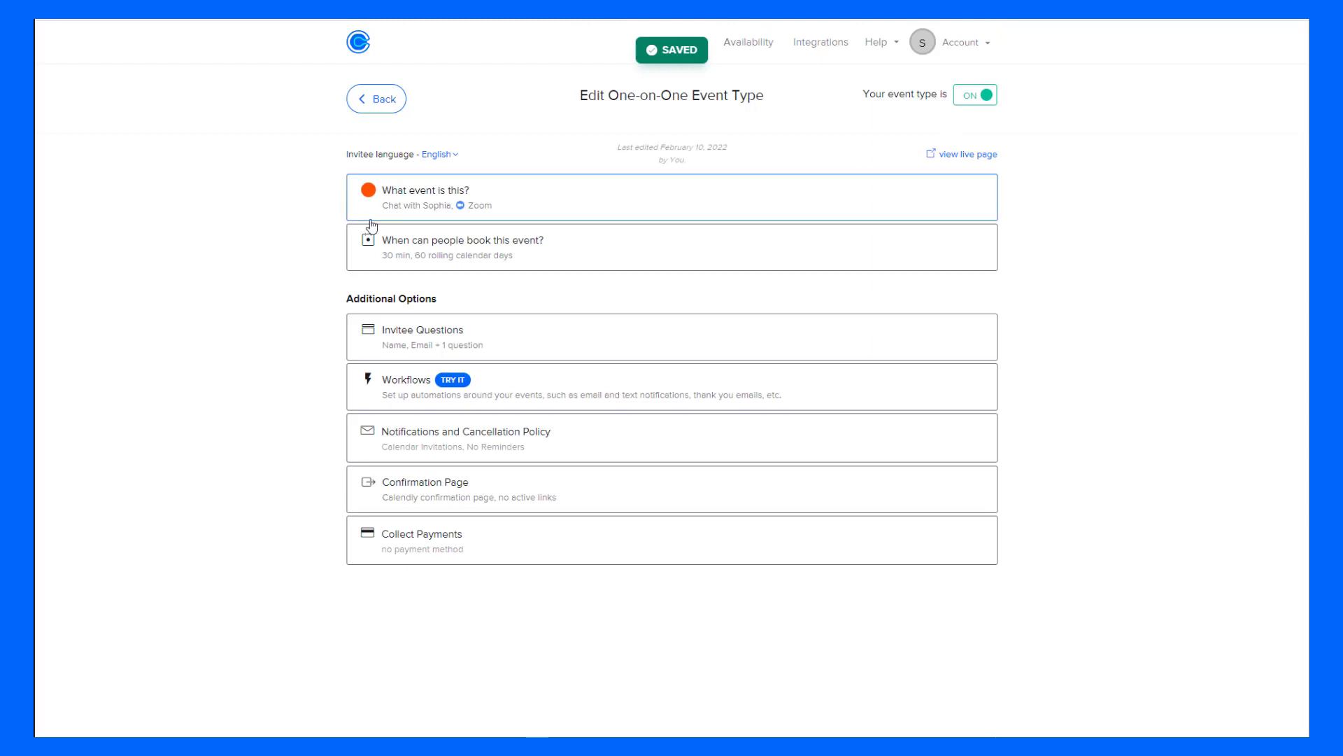
# Step: Expand the booking-window section and review the day-count options, keeping calendar days
pyautogui.click(566, 256)
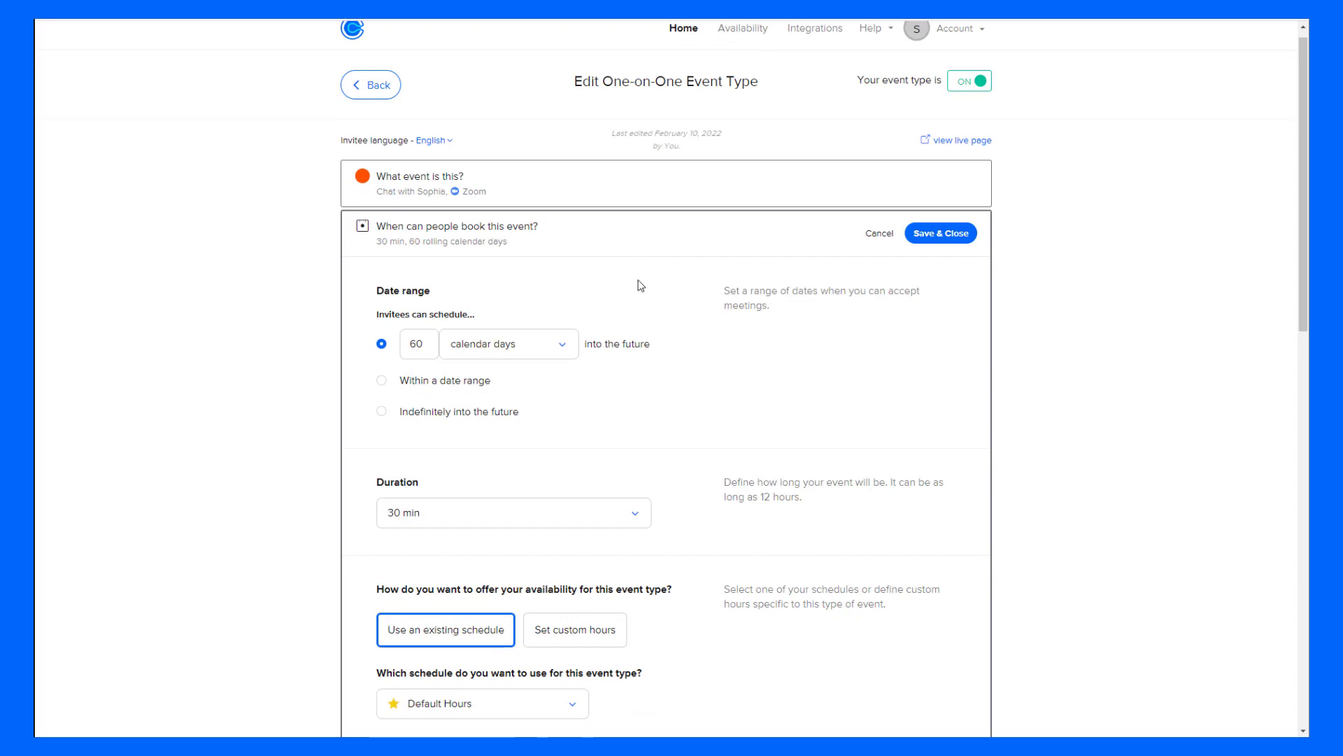
pyautogui.scroll(-2, 633, 283)
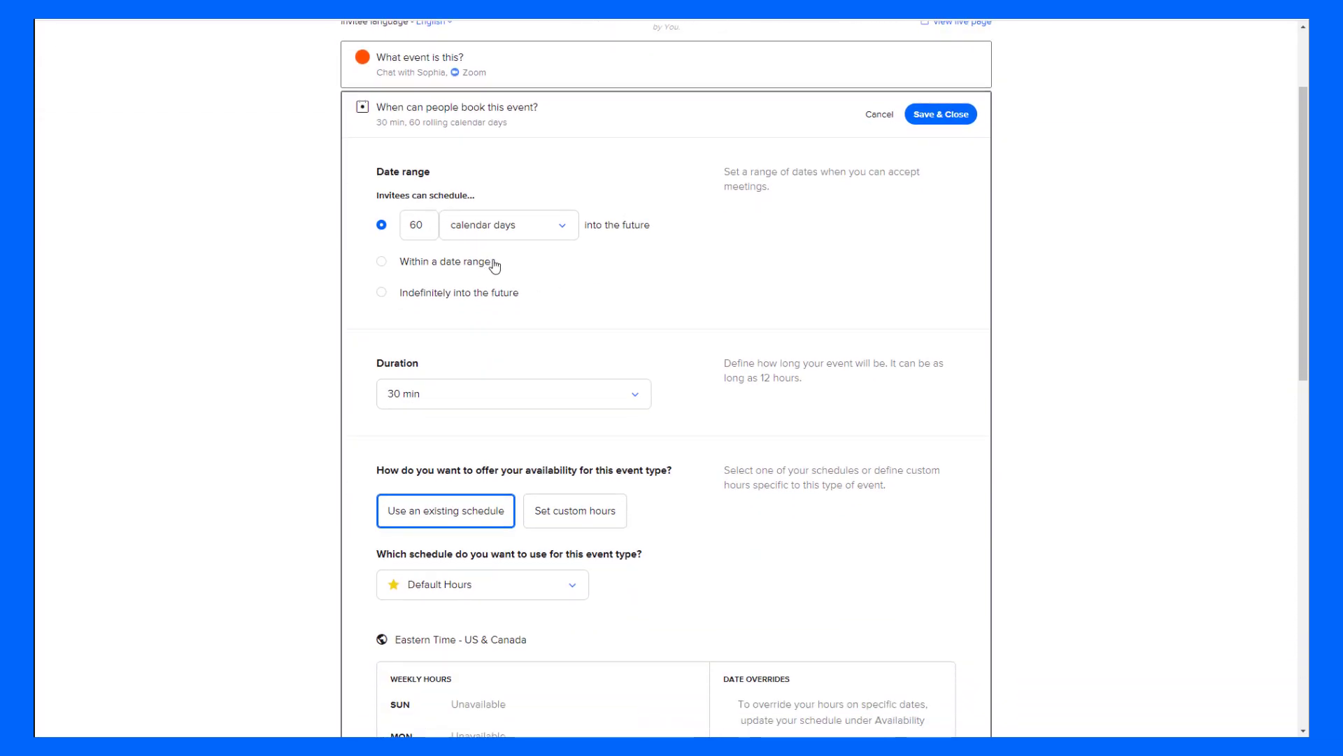
pyautogui.scroll(-1, 495, 266)
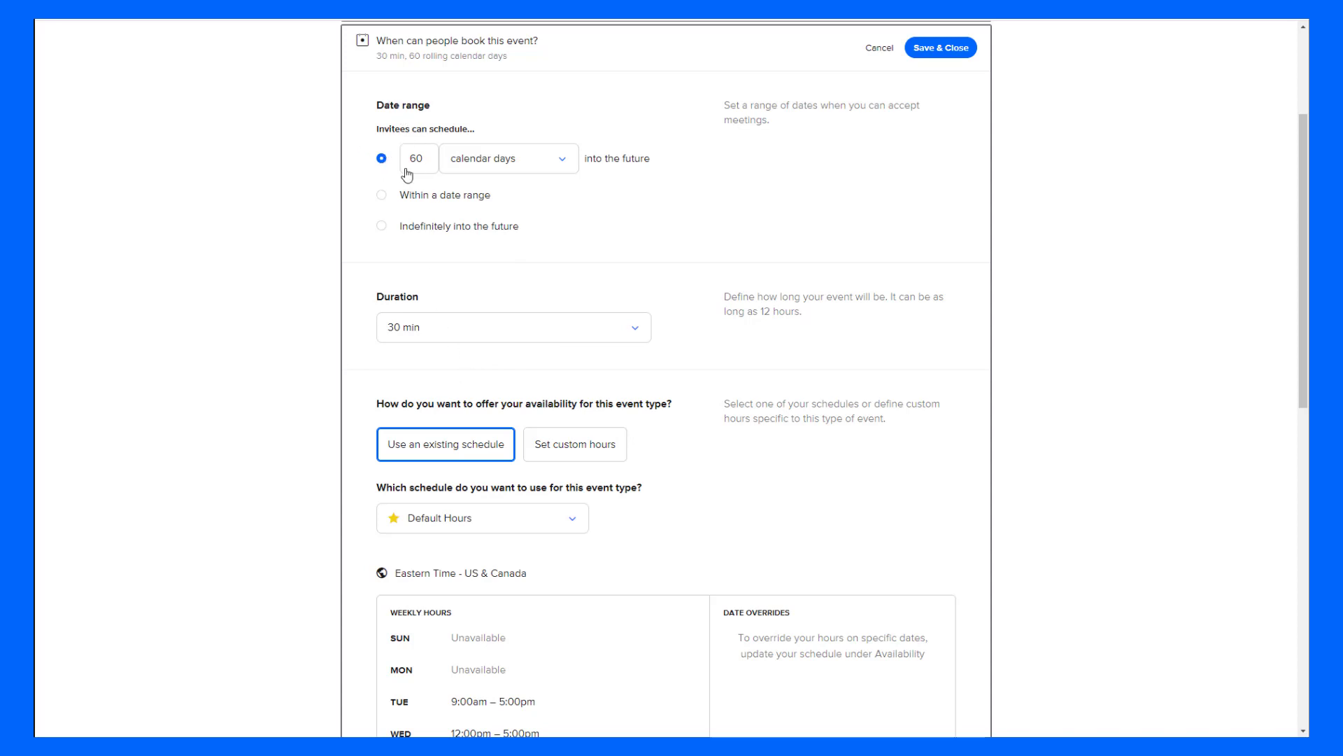
pyautogui.click(533, 163)
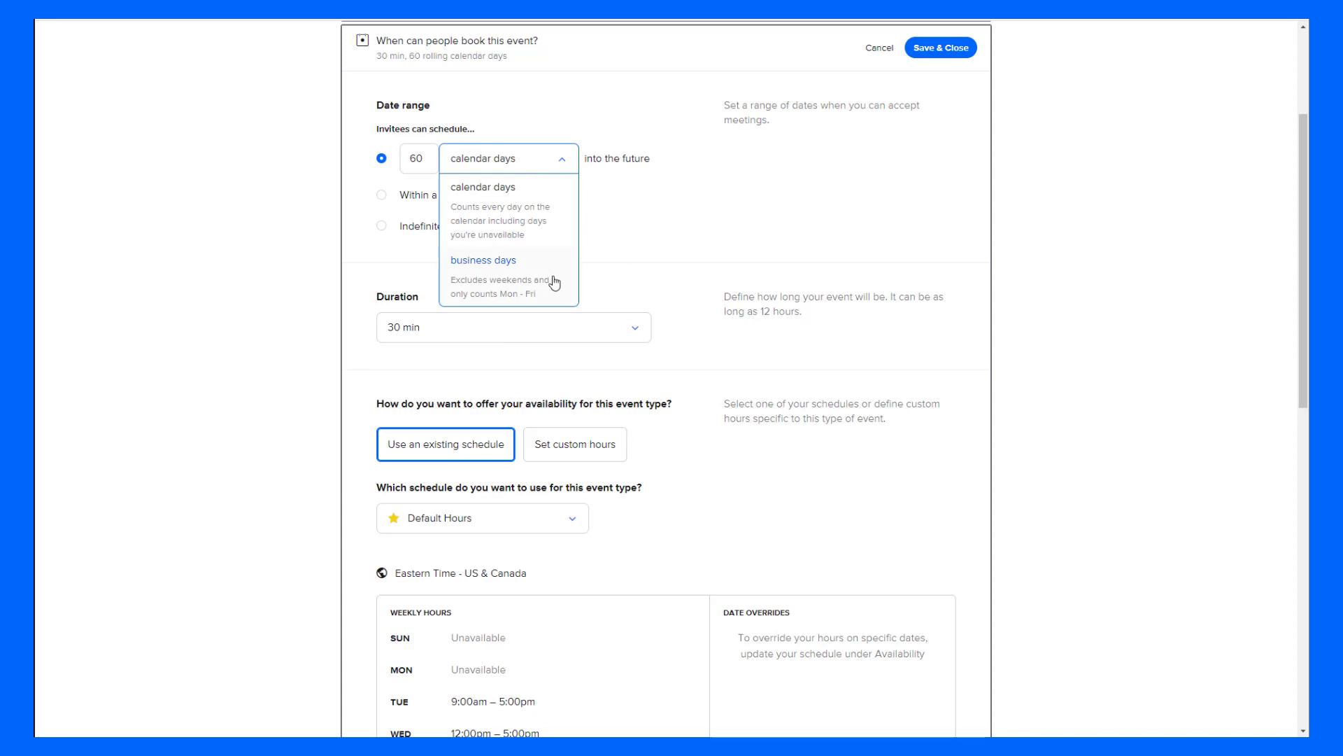
pyautogui.click(630, 232)
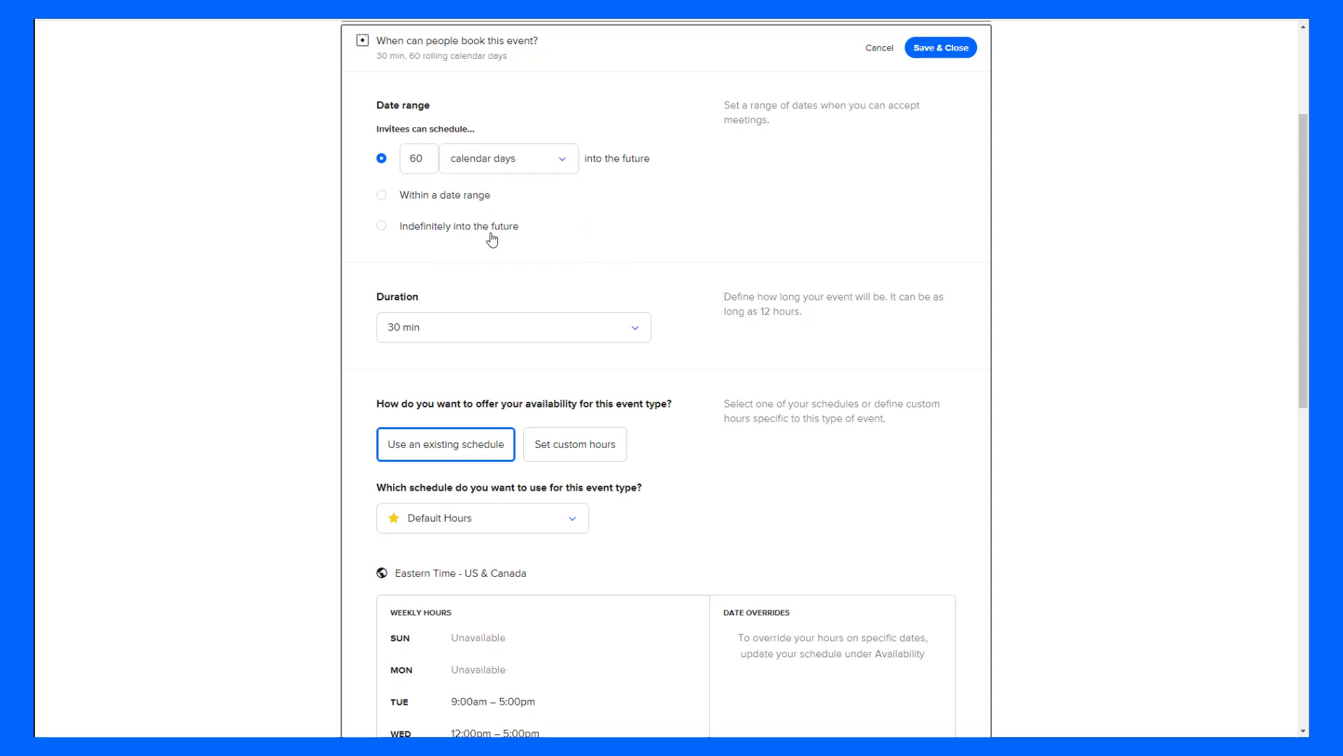
# Step: Try the date-range and indefinite options, then set the rolling window to 90 calendar days
pyautogui.click(381, 195)
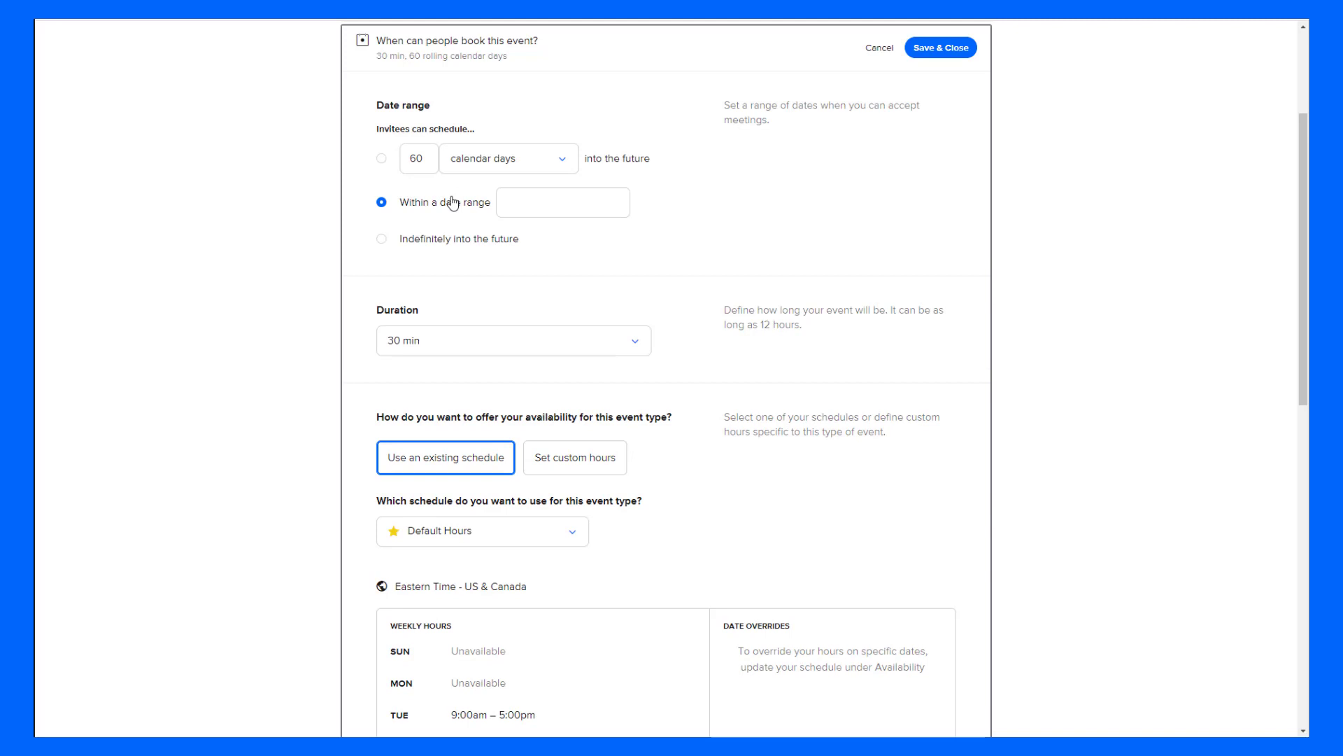
pyautogui.click(453, 202)
pyautogui.click(382, 202)
pyautogui.click(382, 238)
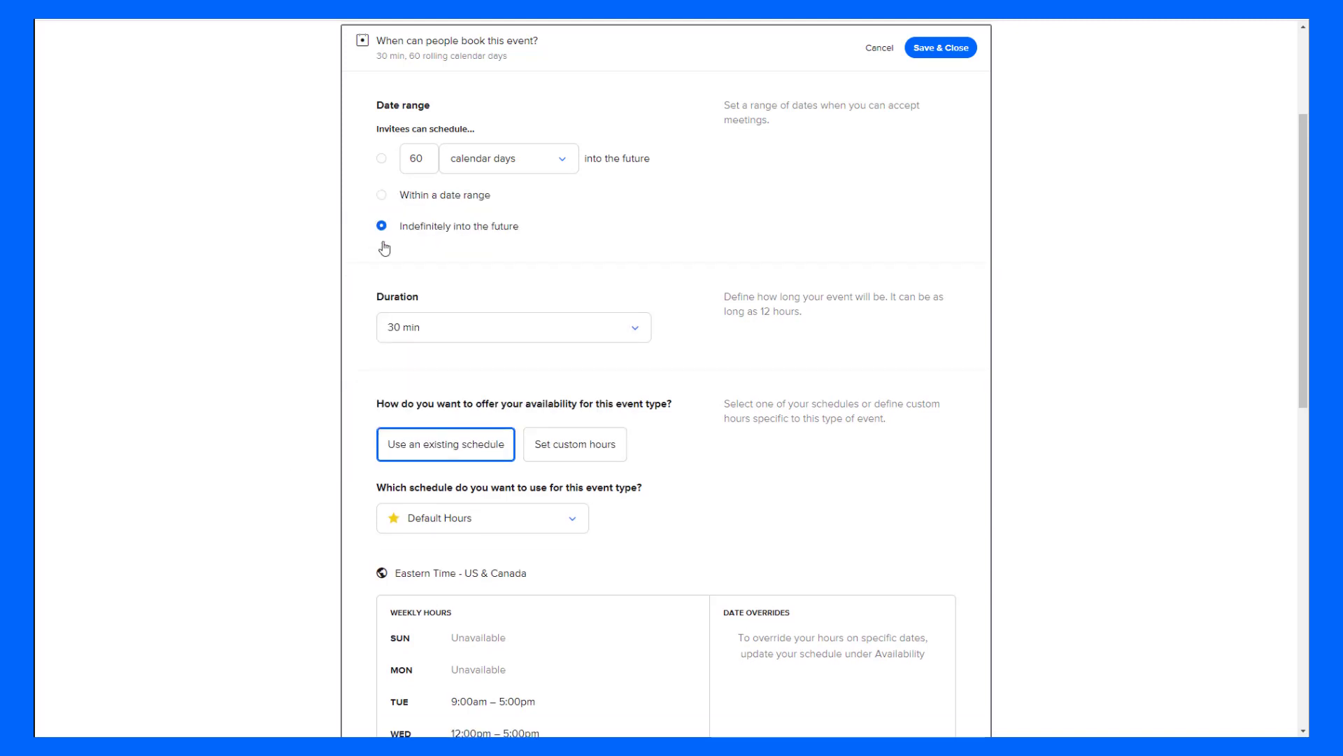
pyautogui.click(382, 161)
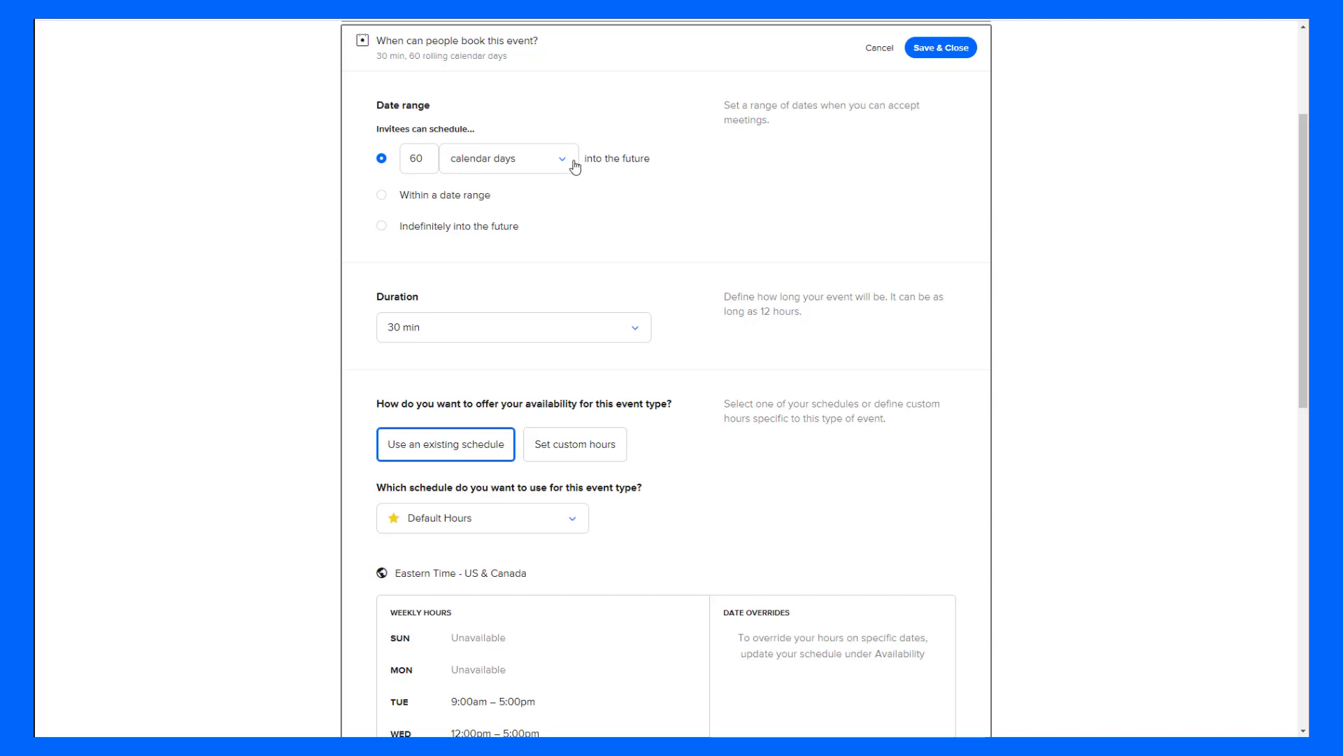
pyautogui.doubleClick(418, 158)
pyautogui.write('90')
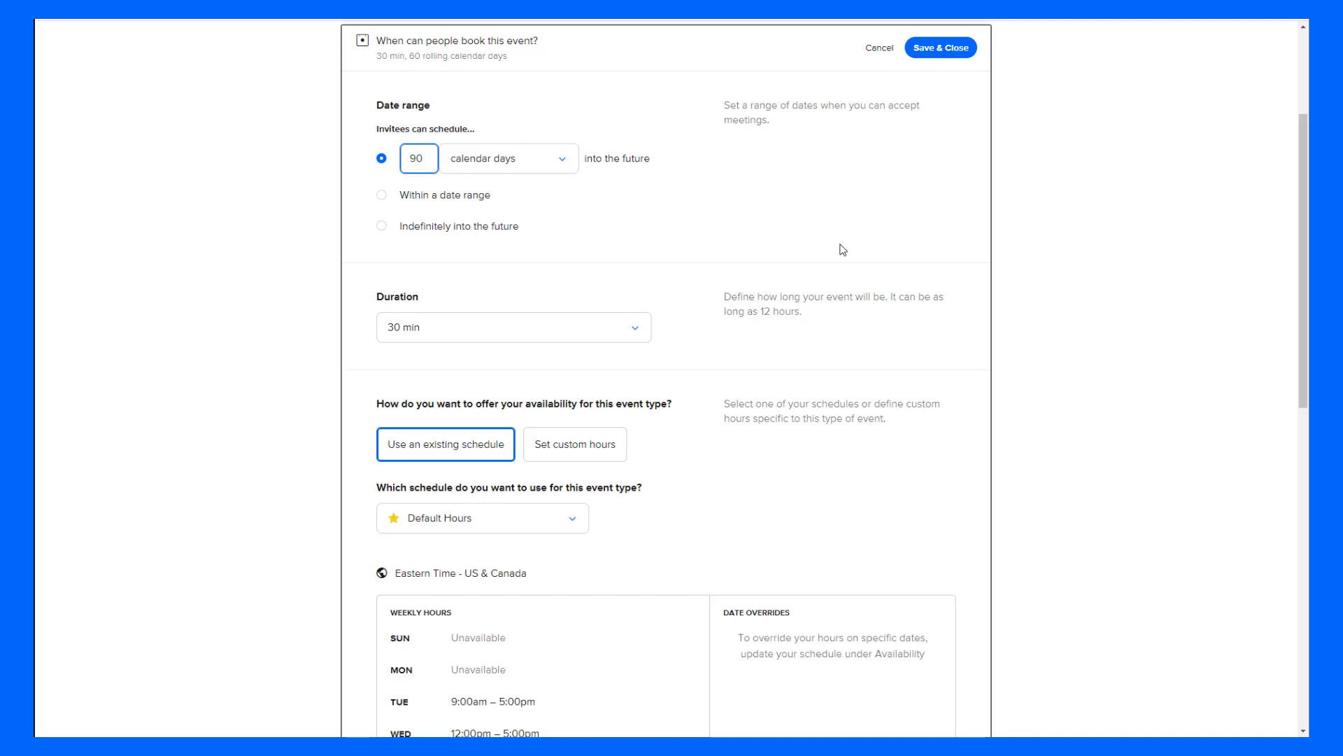
# Step: Confirm the 90-day window and keep the event duration at 30 min
pyautogui.click(776, 206)
pyautogui.click(500, 337)
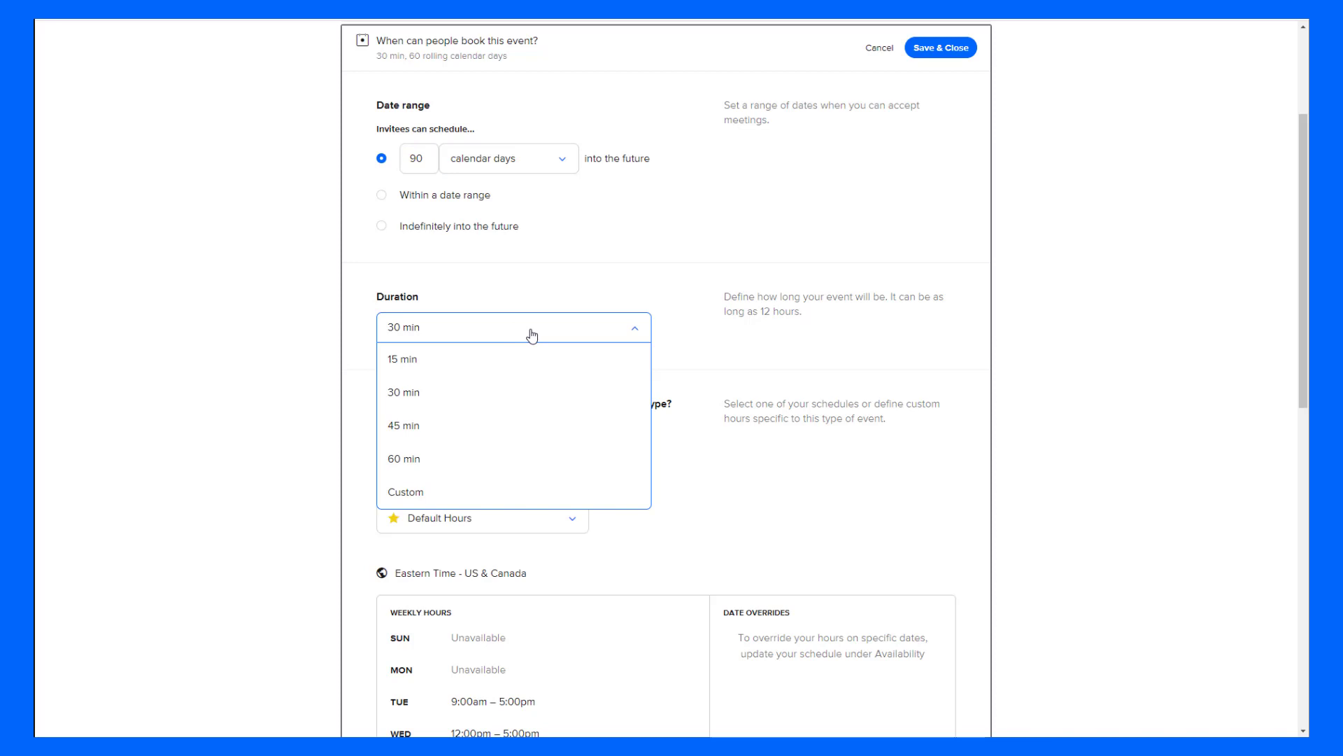
pyautogui.click(531, 335)
pyautogui.scroll(-5, 510, 299)
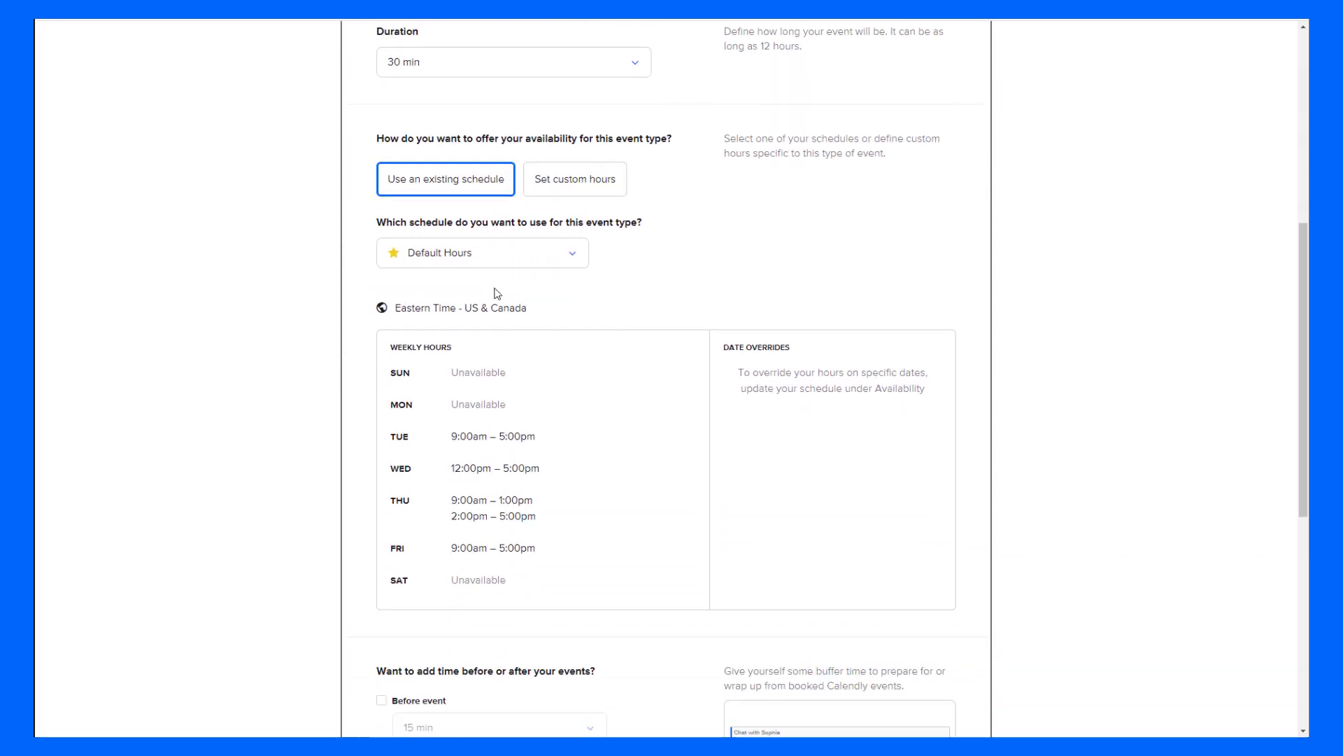
pyautogui.scroll(1, 512, 260)
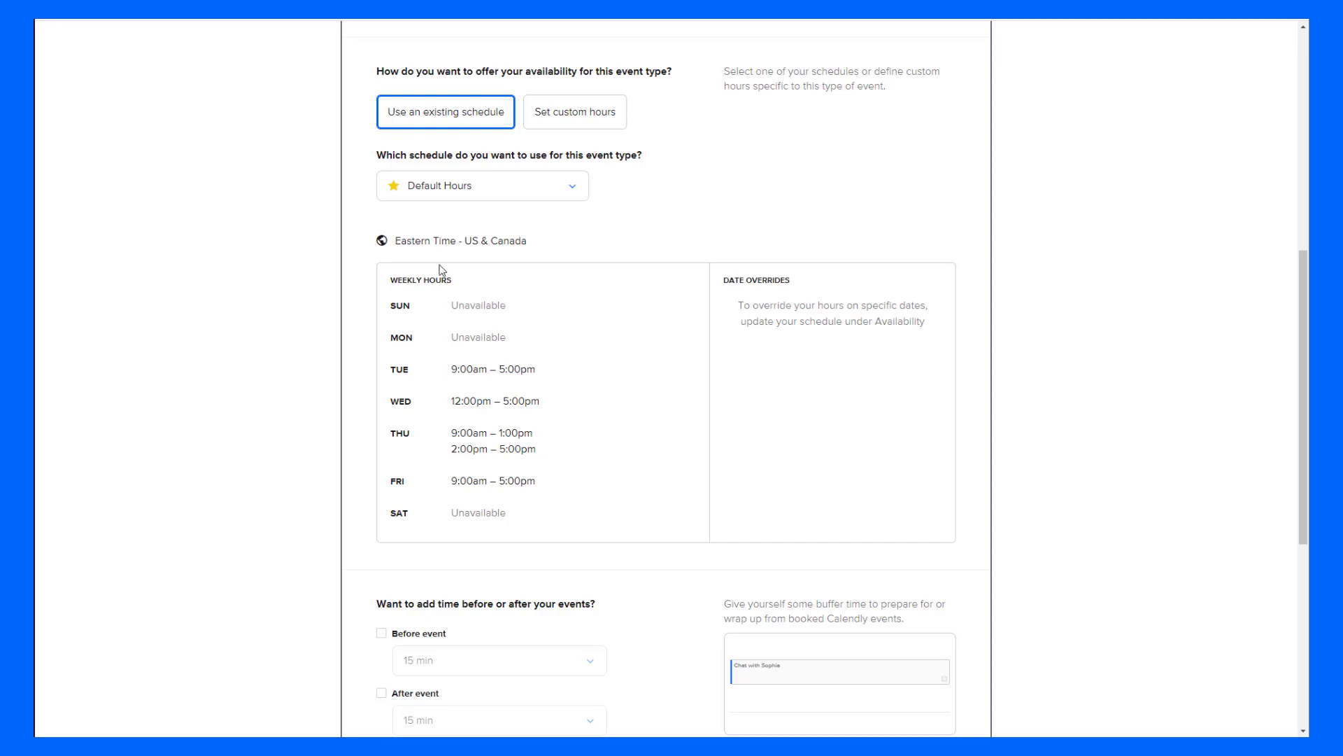
# Step: Try custom hours, then select the existing Weekend Time schedule (Sat–Sun, 9:00am–5:00pm)
pyautogui.click(547, 116)
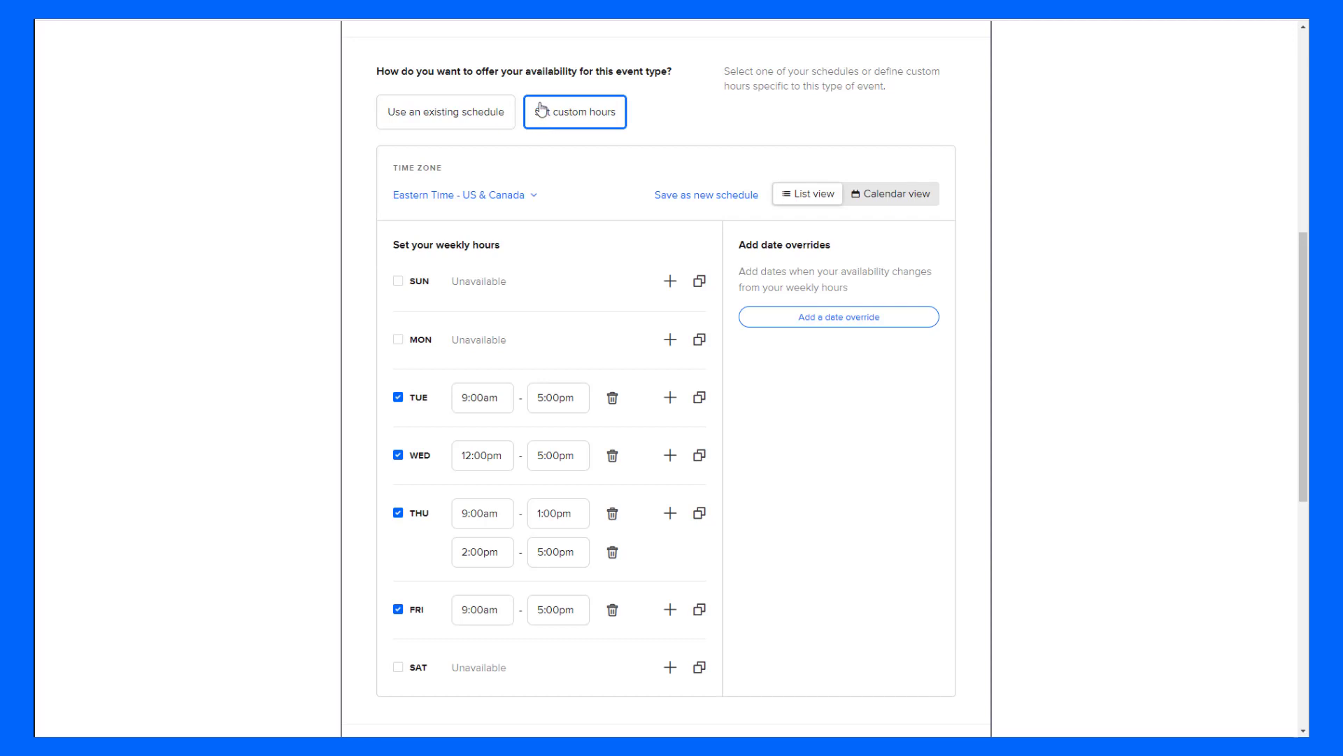
pyautogui.click(448, 116)
pyautogui.click(449, 201)
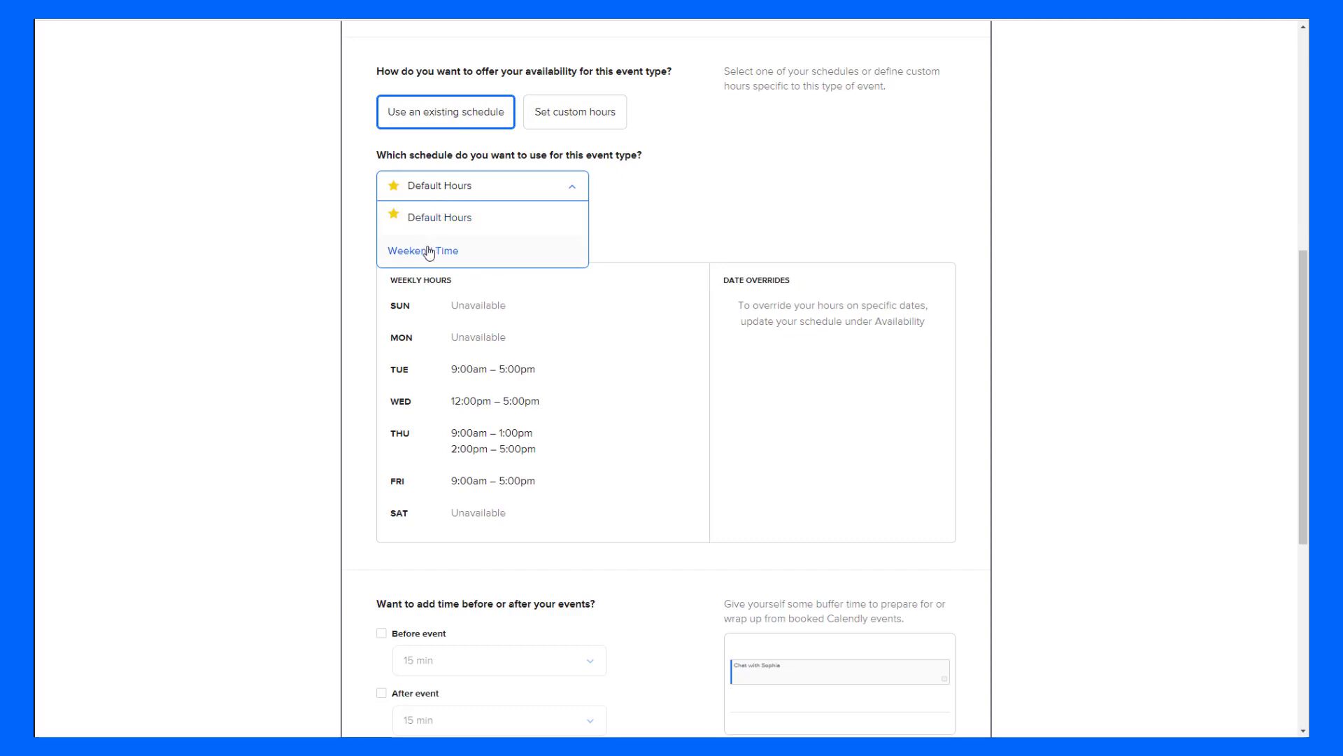
pyautogui.click(427, 252)
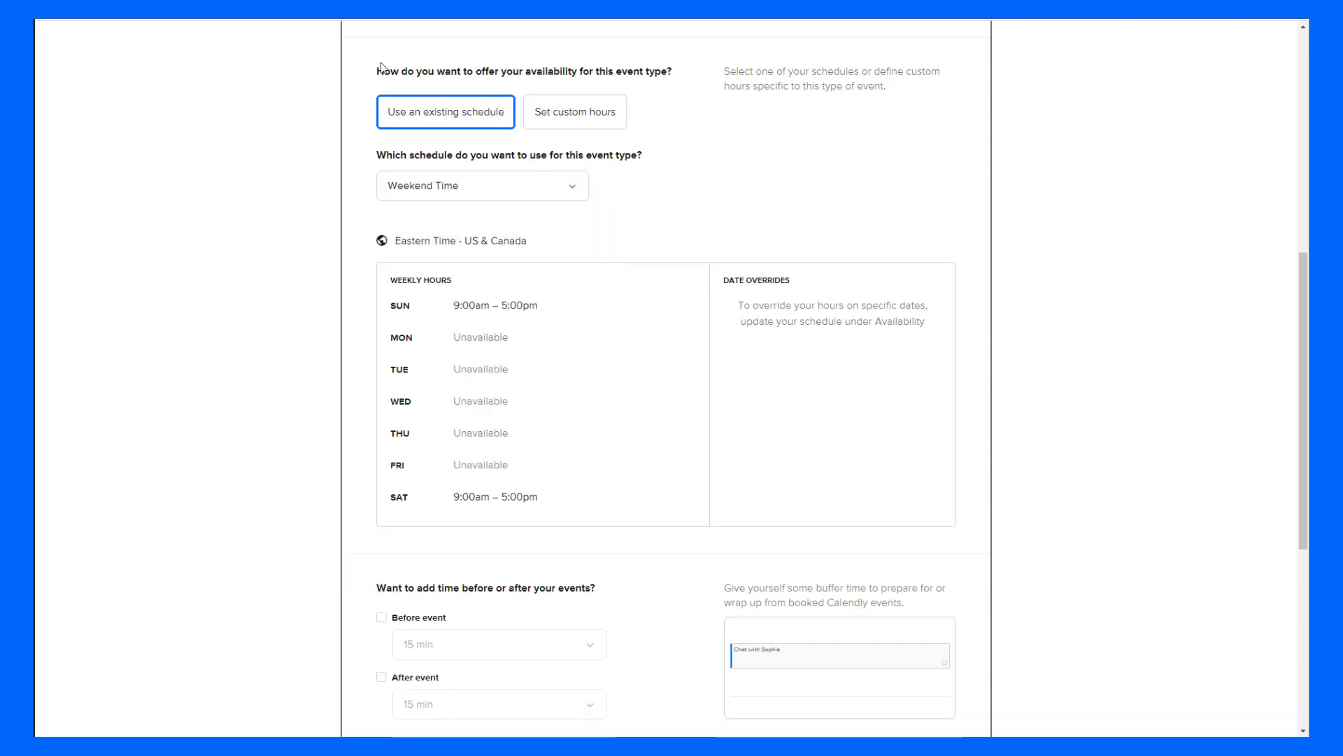
# Step: Tick the 15-minute After event buffer and expand the additional availability rules
pyautogui.scroll(-4, 485, 402)
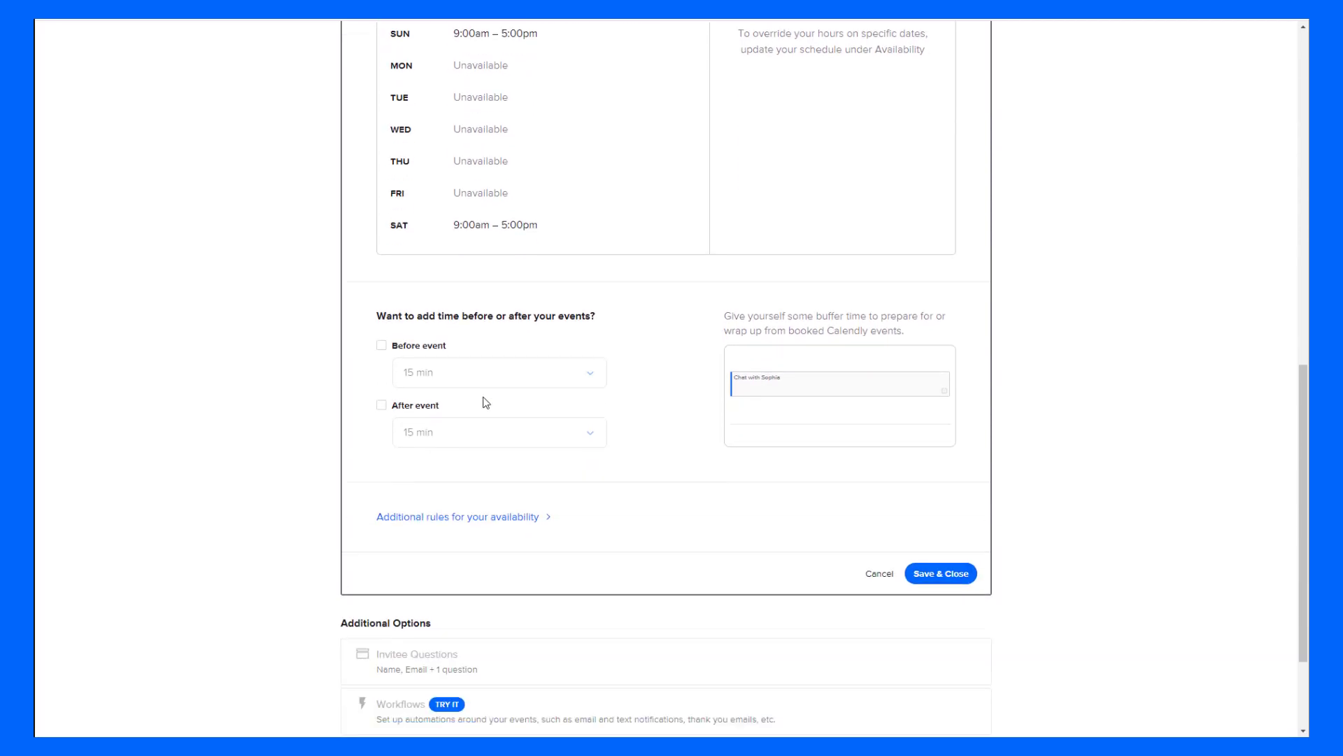
pyautogui.scroll(-1, 485, 402)
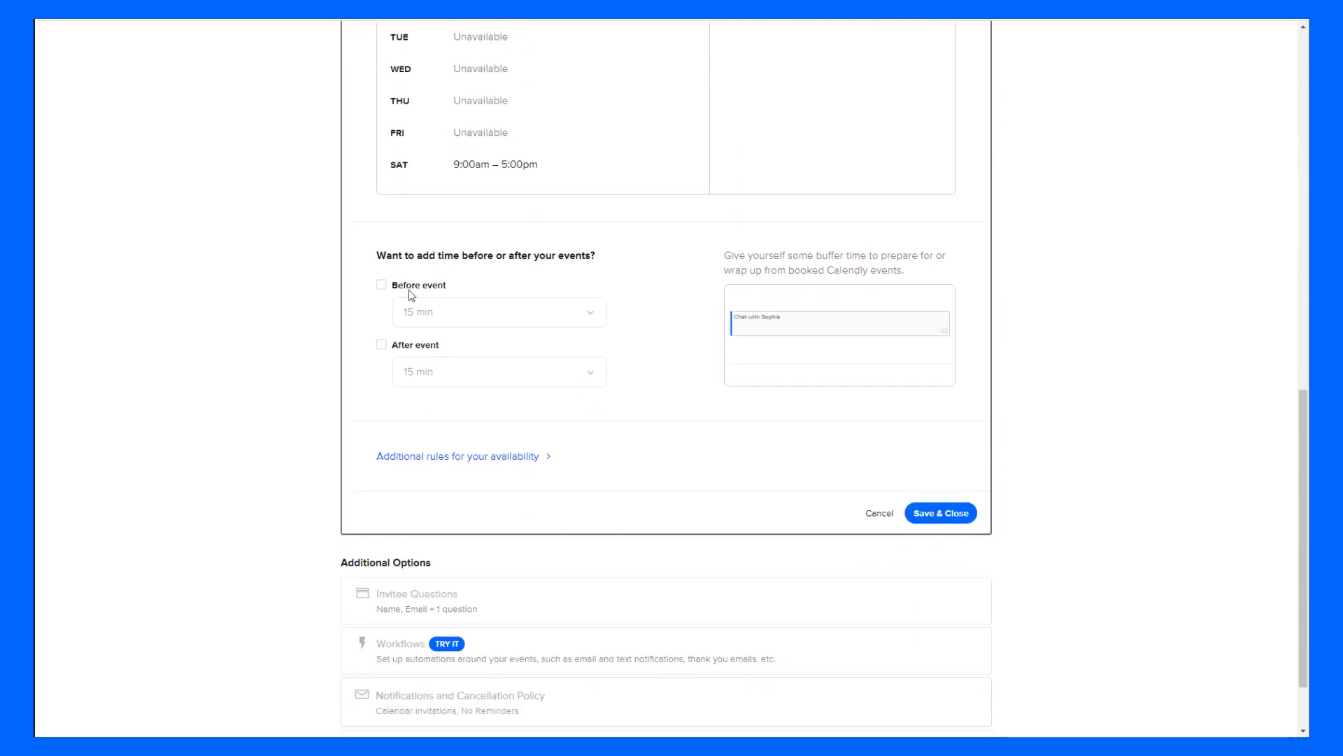
pyautogui.click(381, 344)
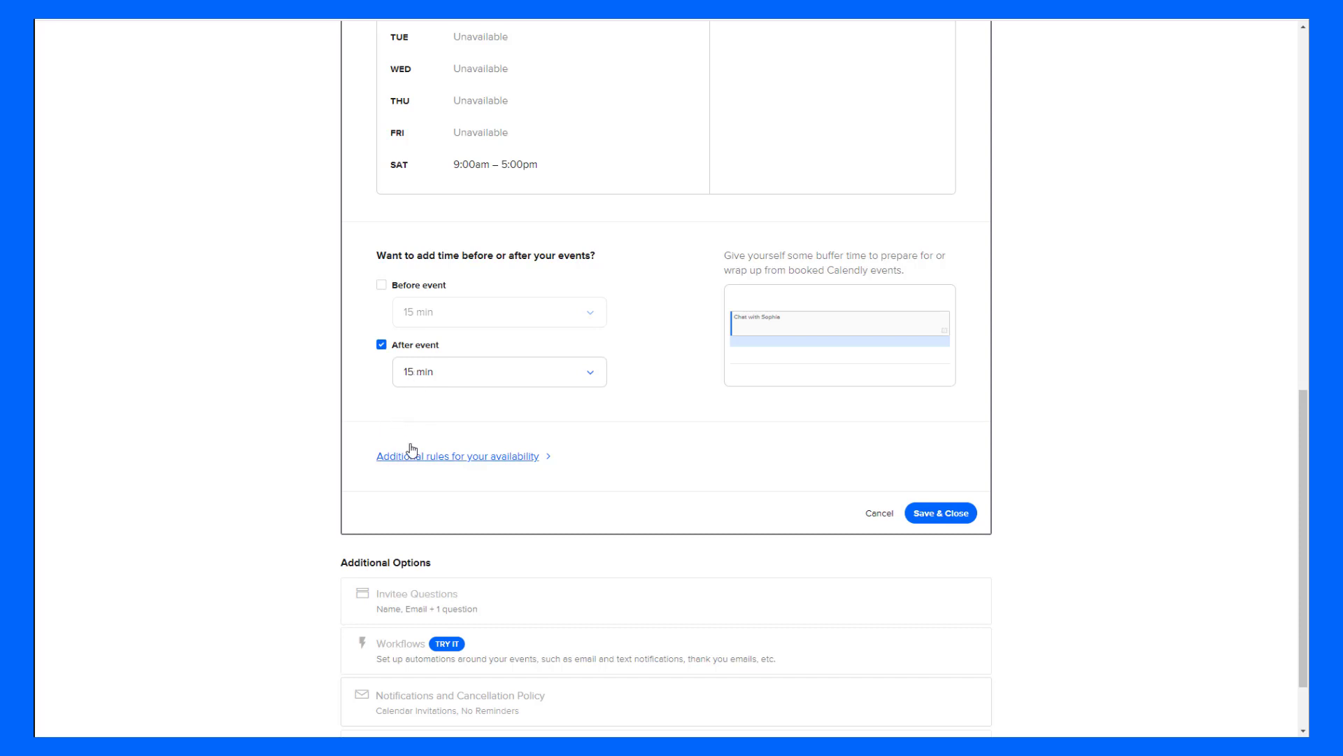
pyautogui.scroll(-1, 411, 449)
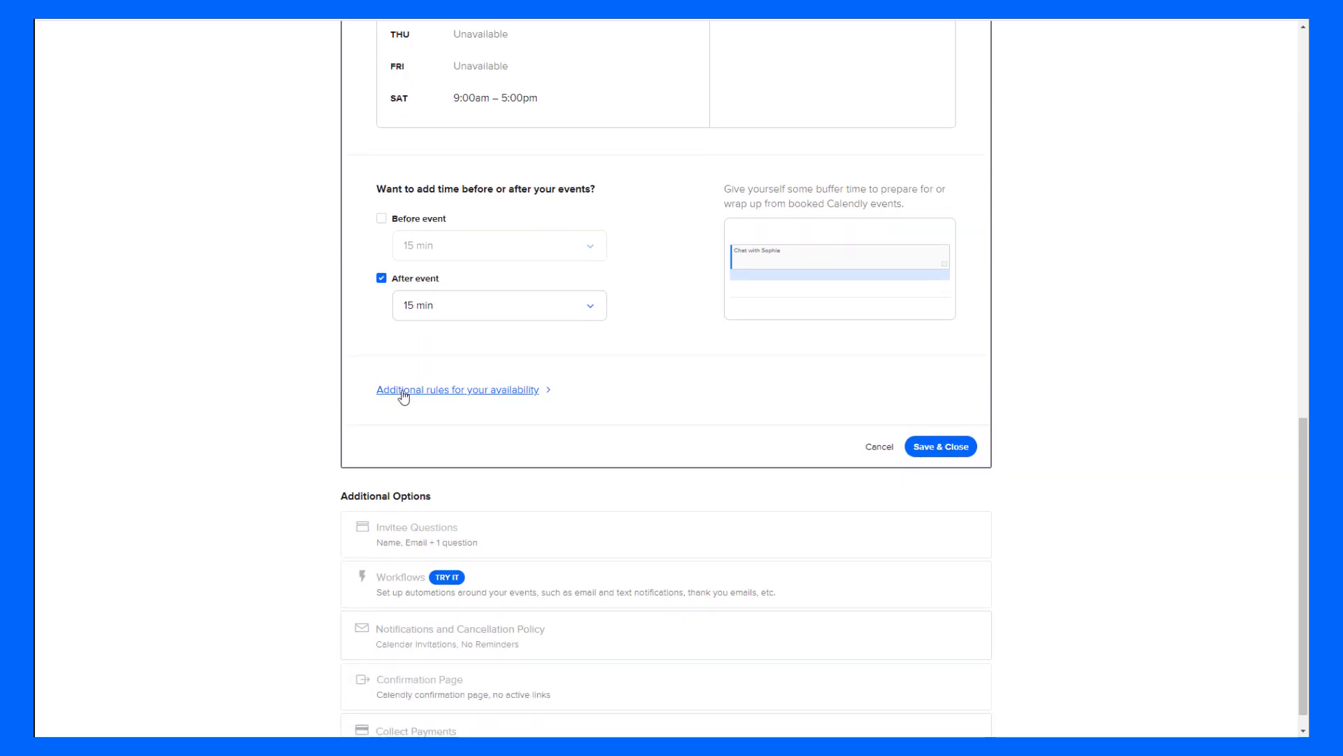
pyautogui.click(490, 390)
# Step: Try locking the time zone, revert to automatic detection, and save the booking settings
pyautogui.scroll(-2, 455, 395)
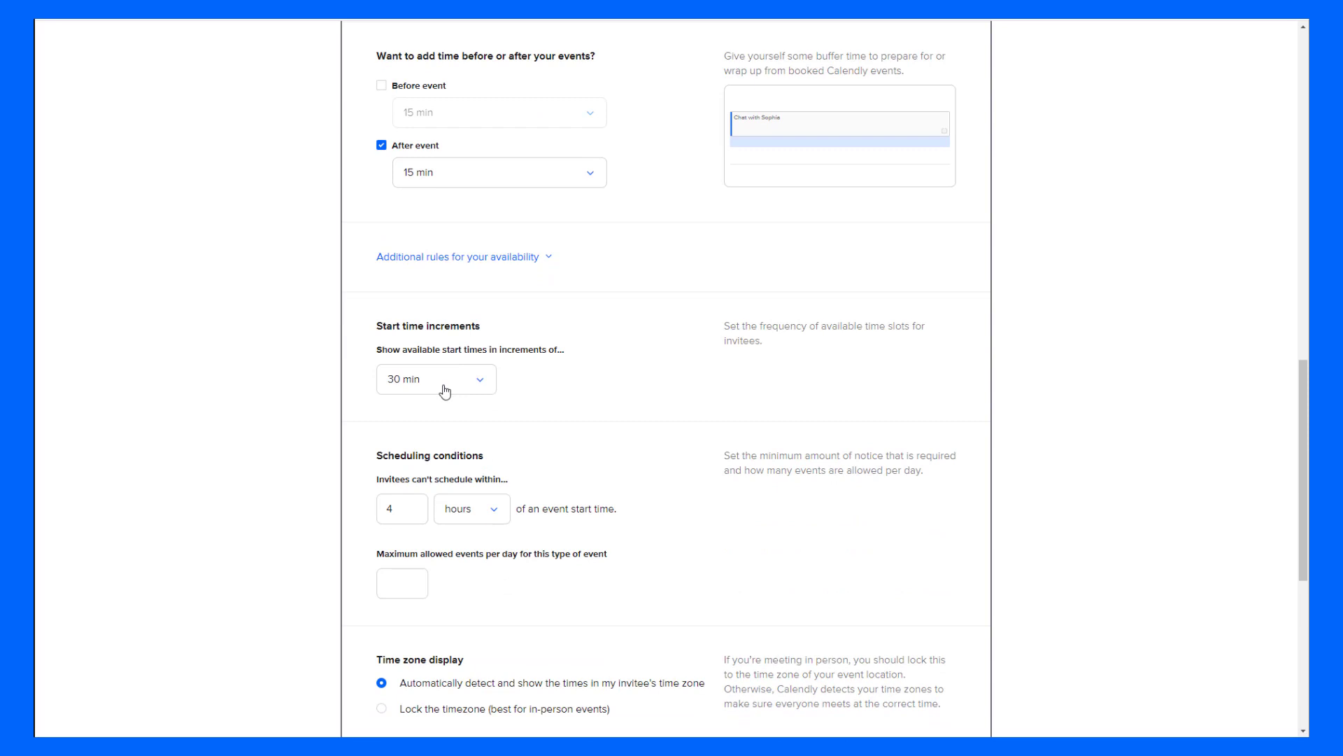
pyautogui.scroll(-2, 456, 302)
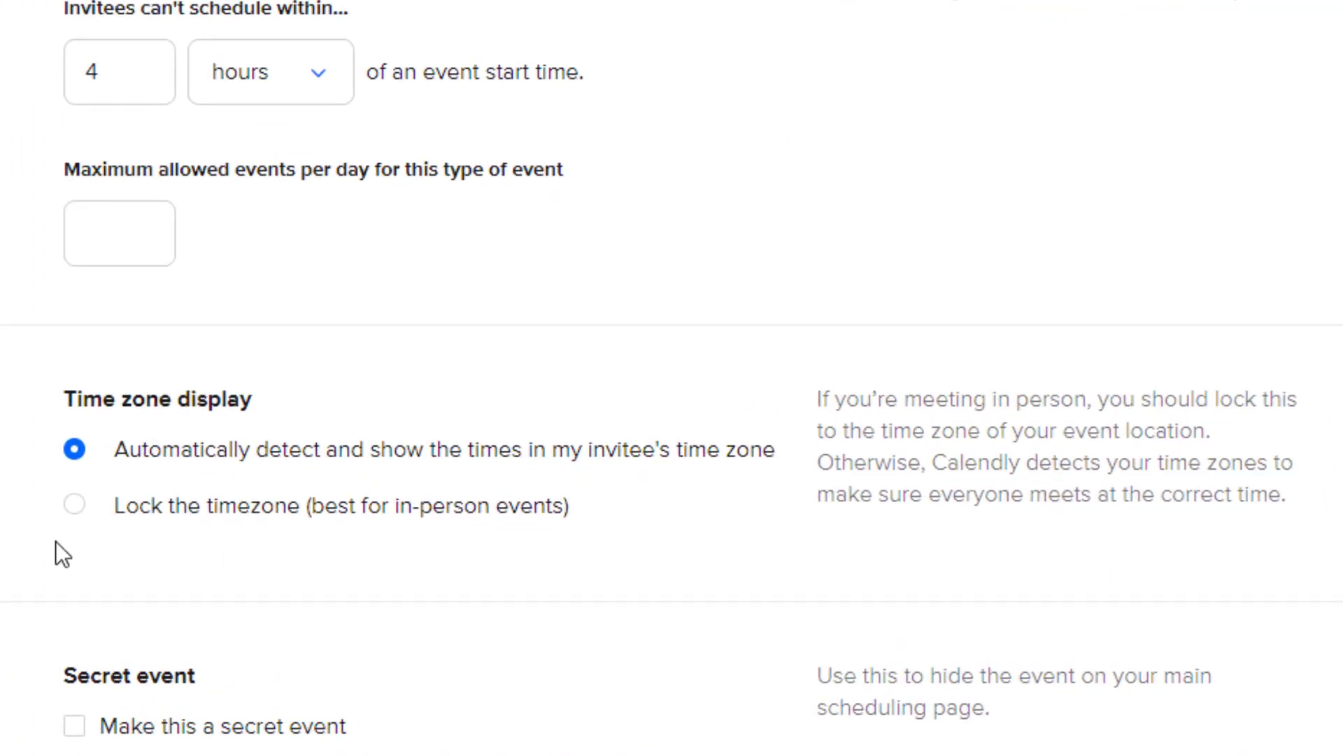
pyautogui.click(74, 507)
pyautogui.click(74, 451)
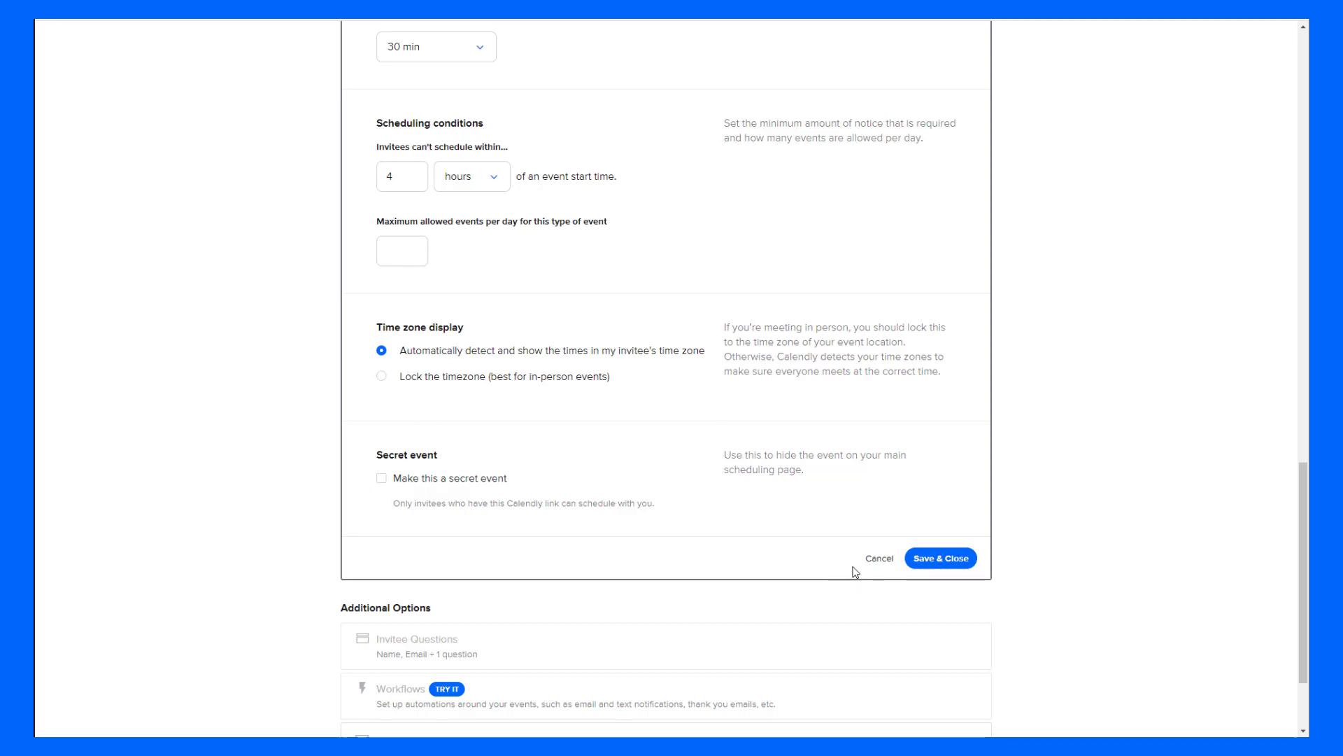
pyautogui.click(932, 564)
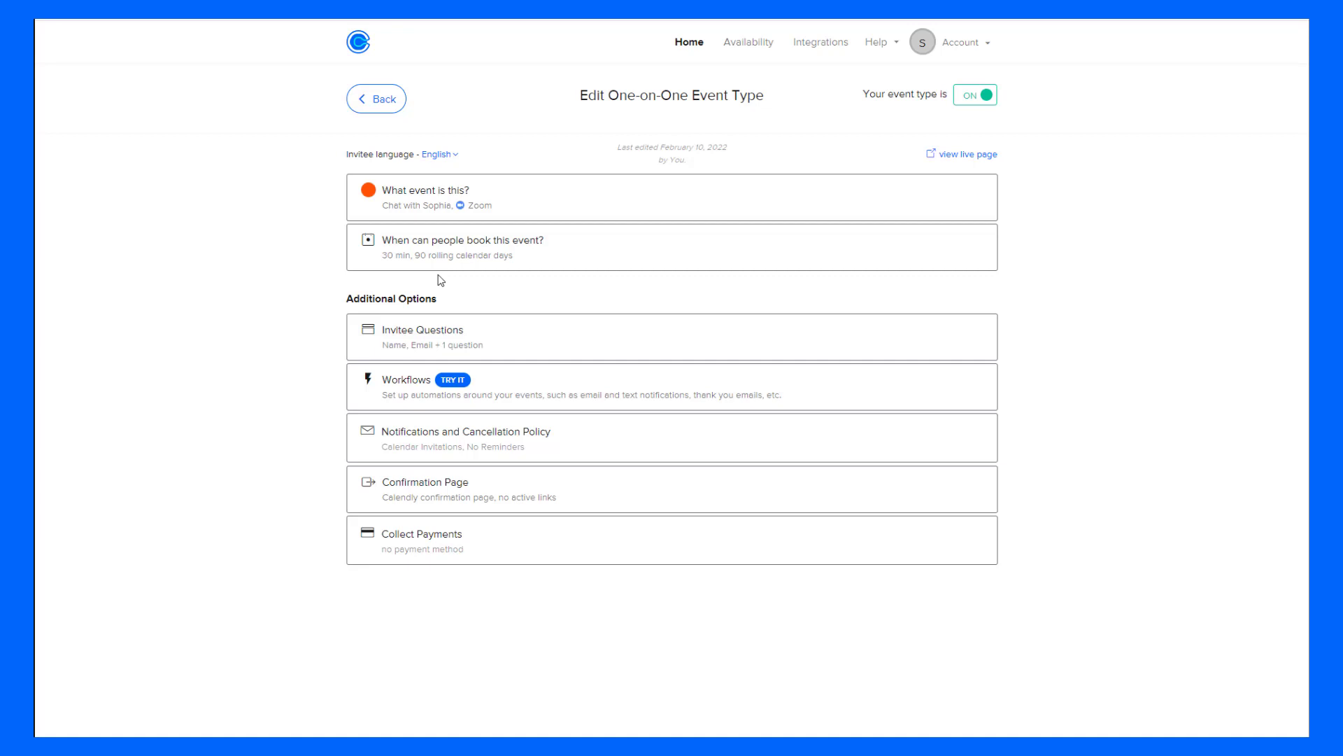
# Step: Expand and cancel Invitee Questions unchanged, then expand Workflows to view its example timeline
pyautogui.click(438, 343)
pyautogui.scroll(-1, 771, 400)
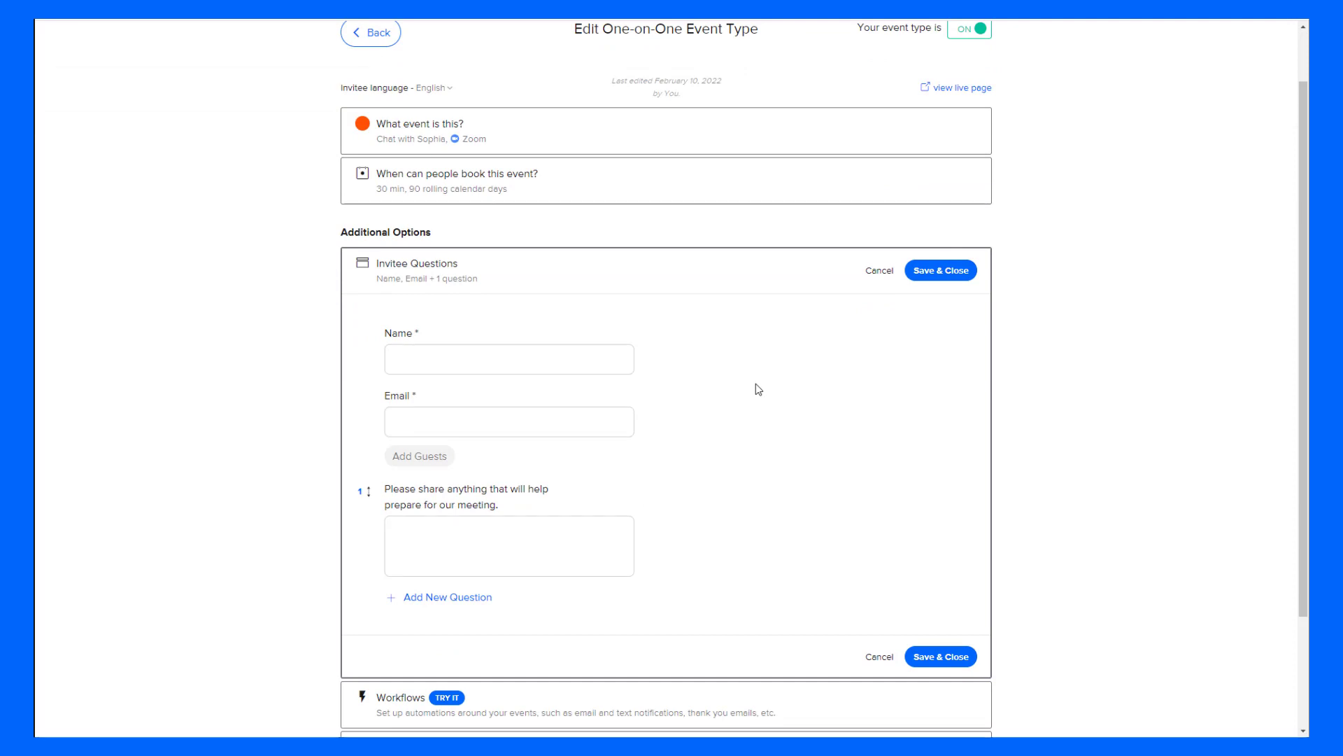
pyautogui.click(880, 271)
pyautogui.click(590, 392)
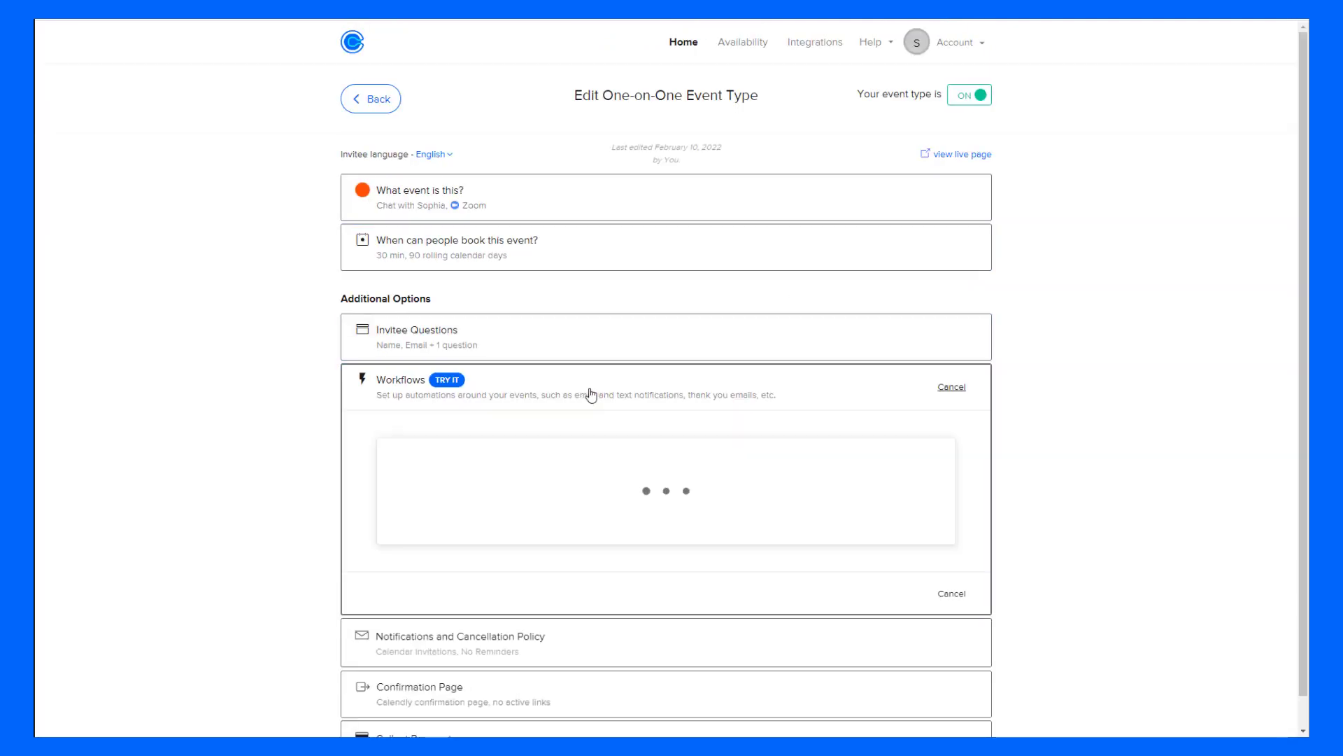
pyautogui.scroll(-2, 562, 359)
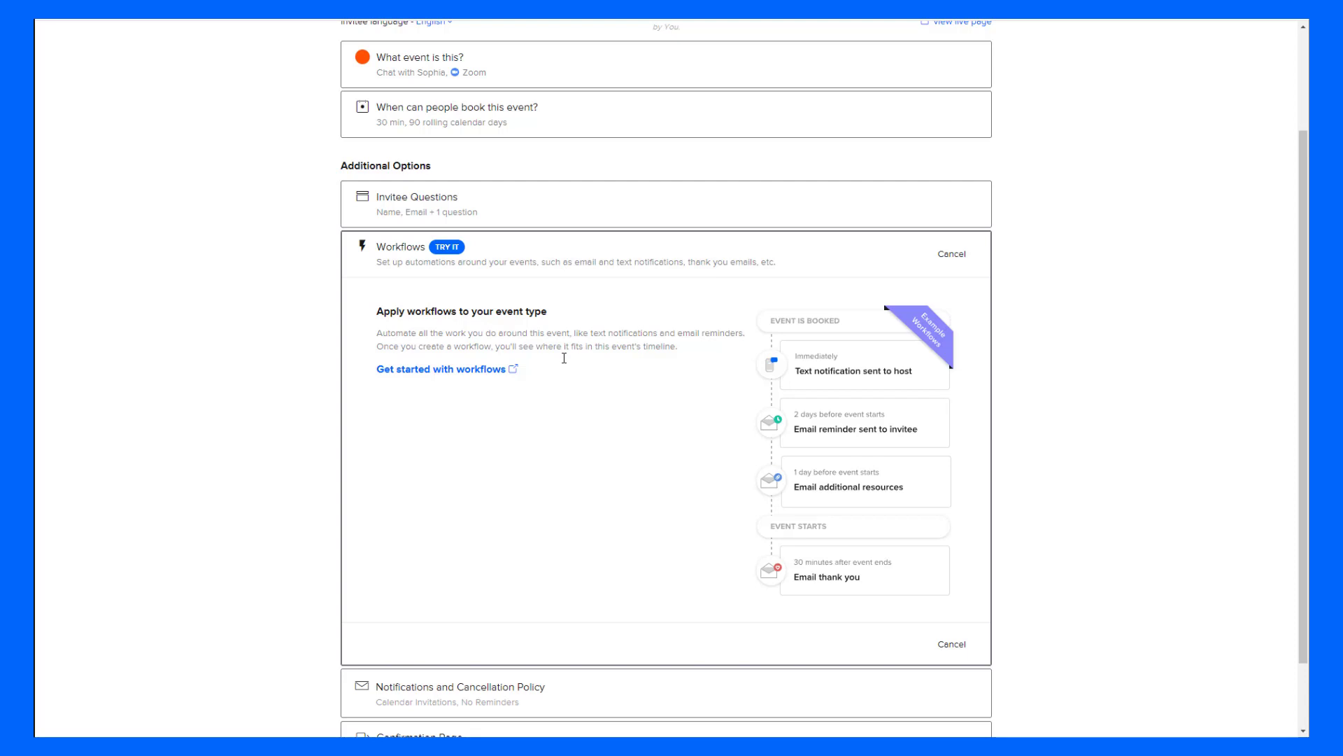
# Step: Close Workflows, review Notifications keeping Calendar Invitations, and show the Cancellation Policy settings
pyautogui.click(949, 256)
pyautogui.click(399, 434)
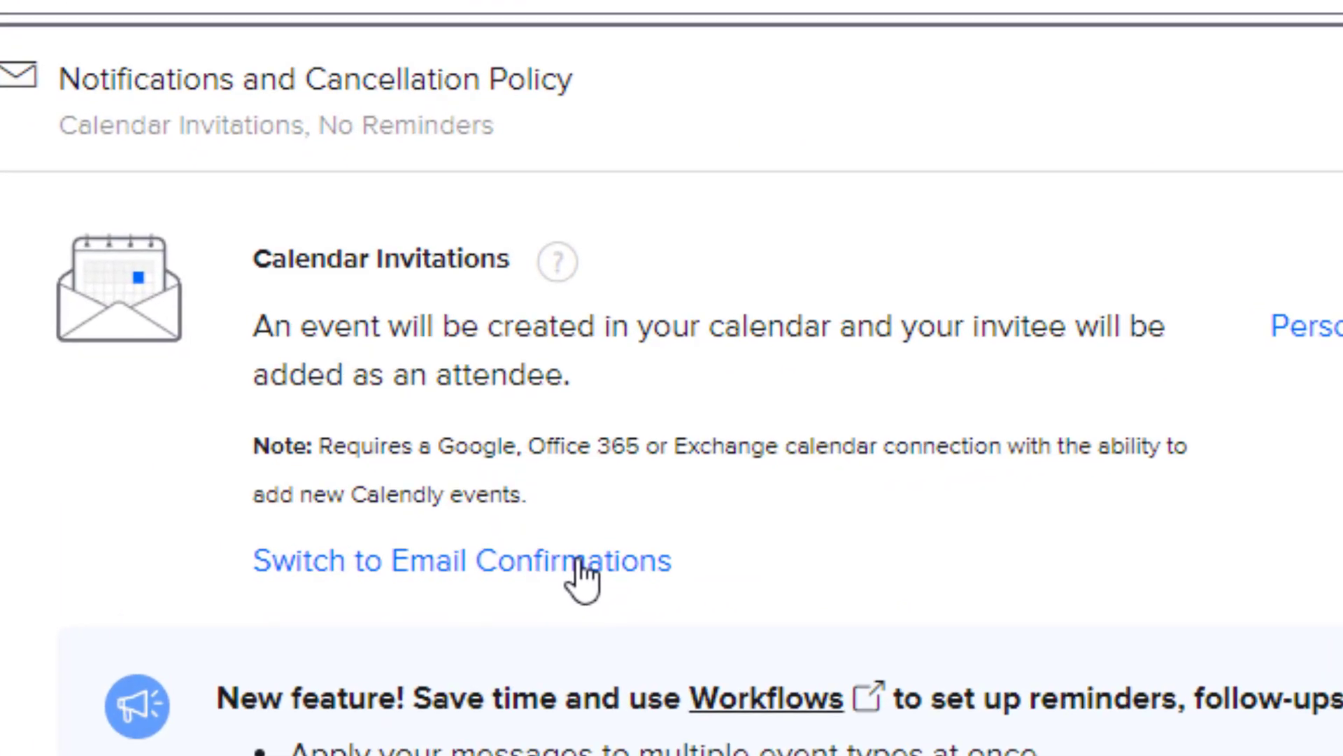
pyautogui.click(575, 563)
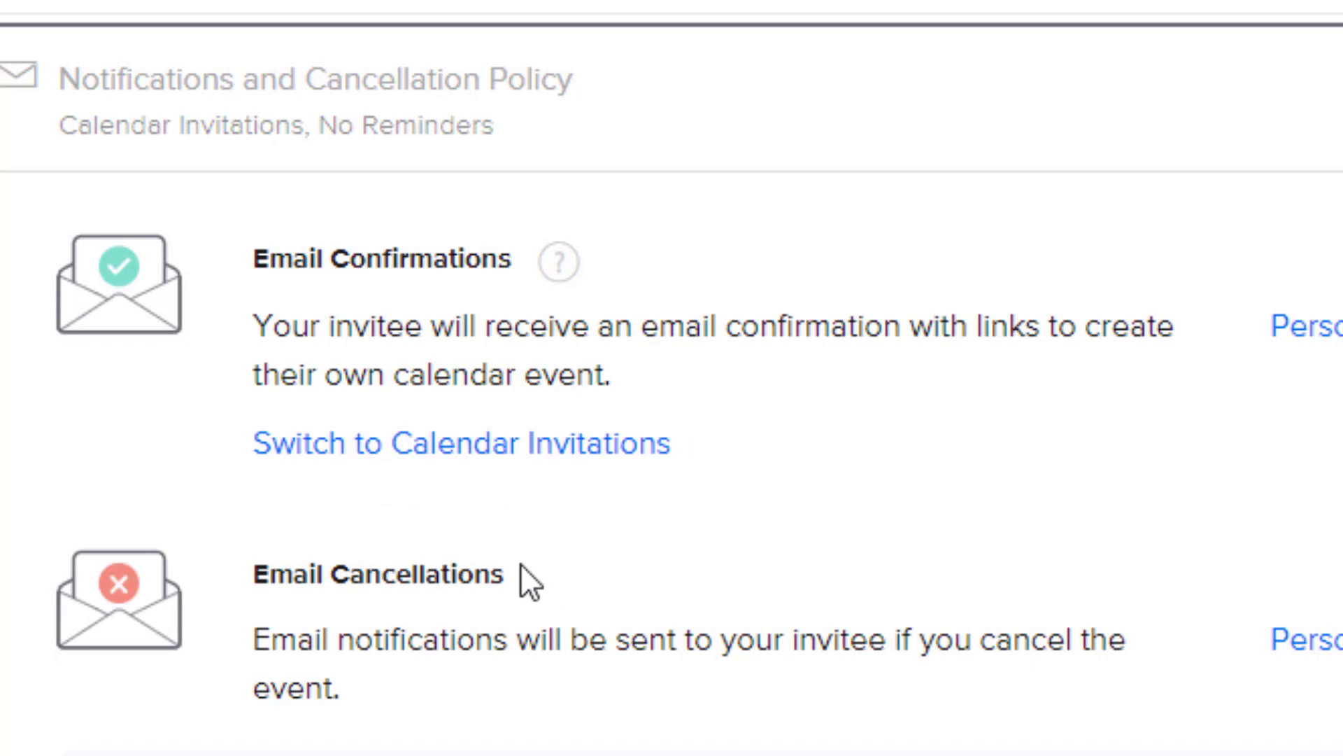
pyautogui.click(490, 454)
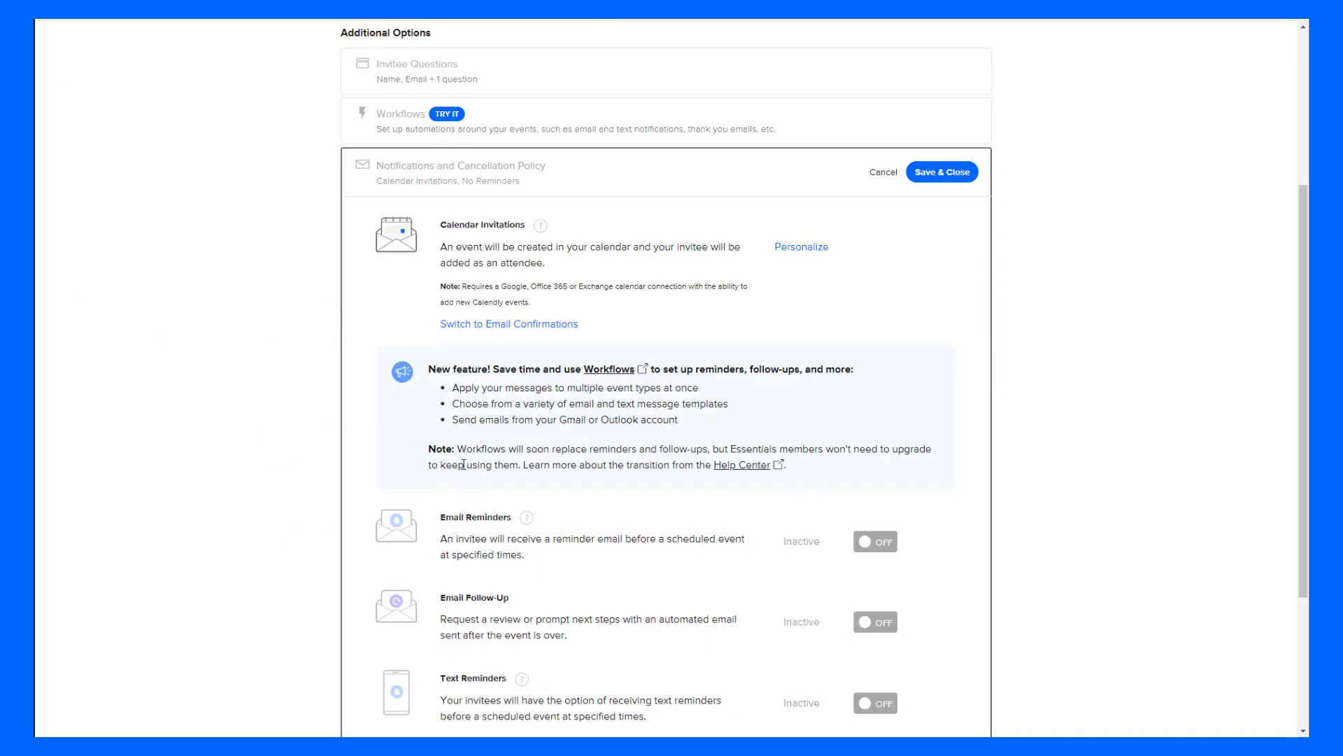
pyautogui.scroll(-3, 464, 464)
pyautogui.click(396, 562)
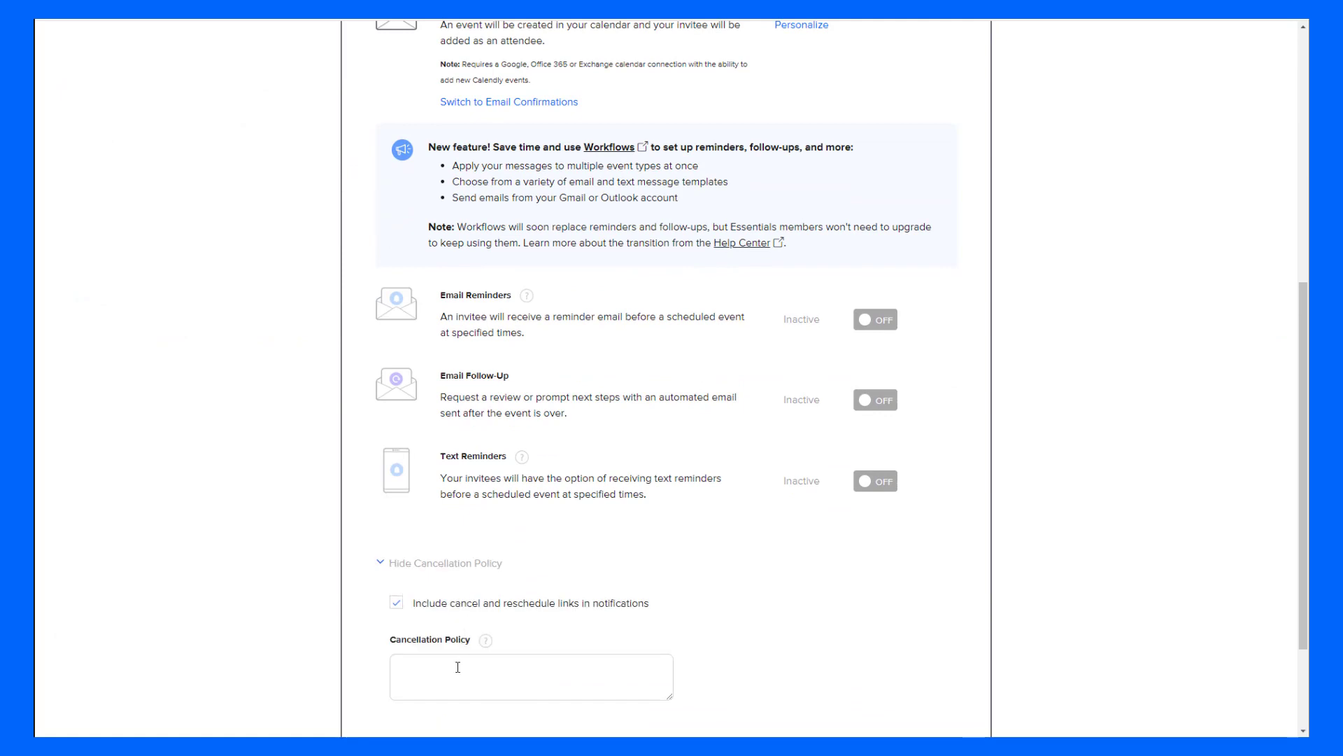
pyautogui.scroll(-2, 699, 573)
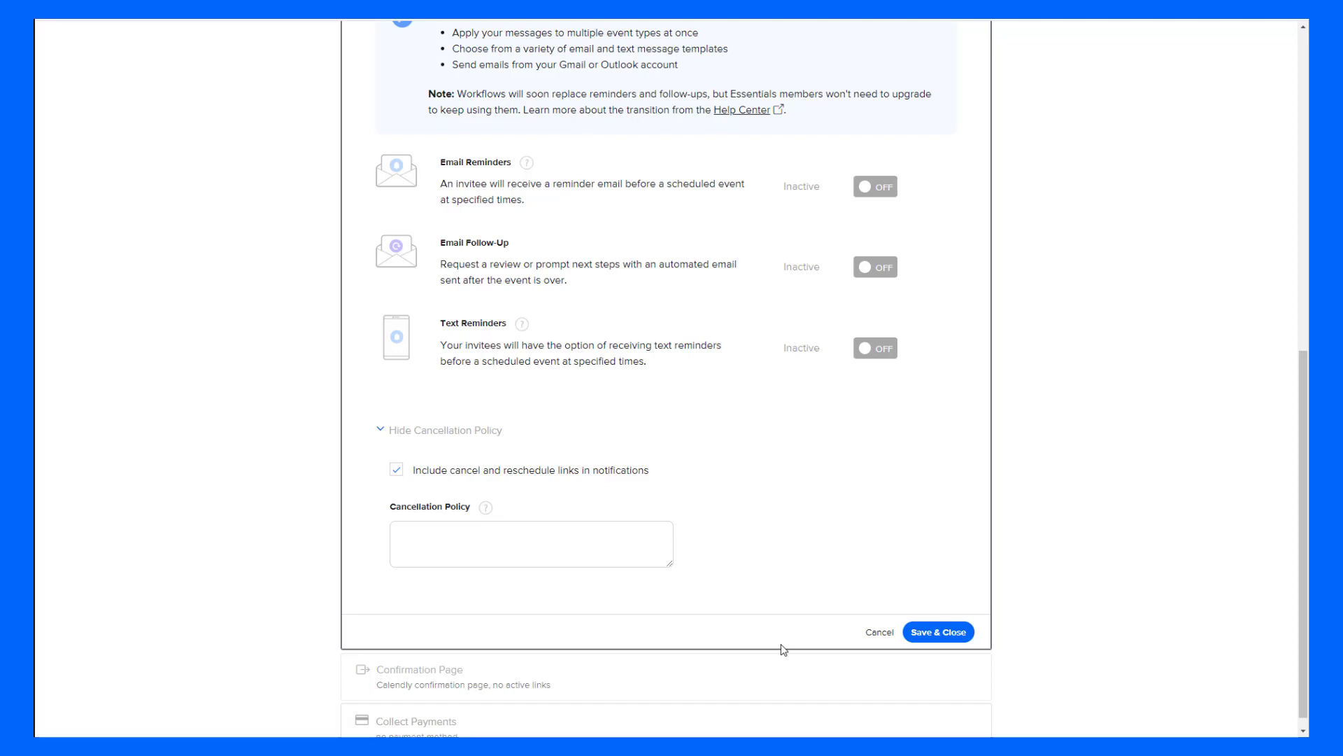
pyautogui.click(880, 633)
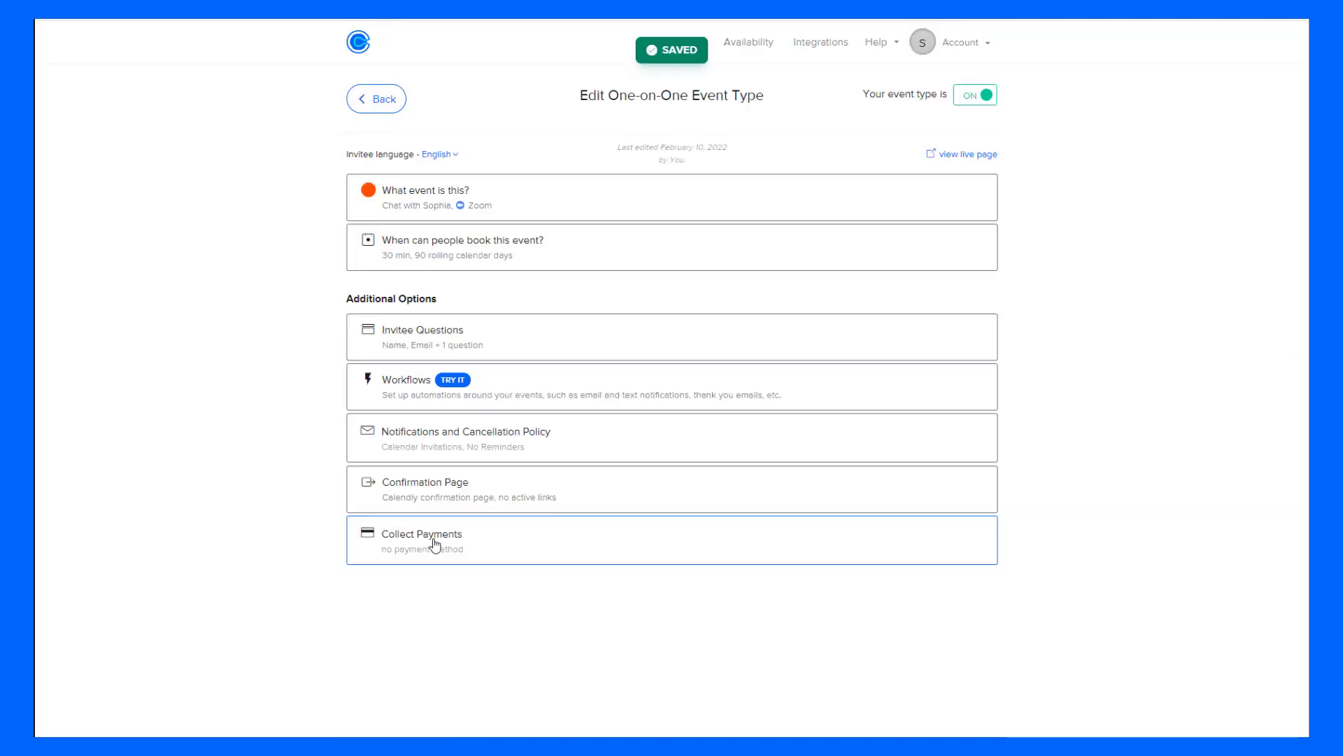
pyautogui.click(435, 543)
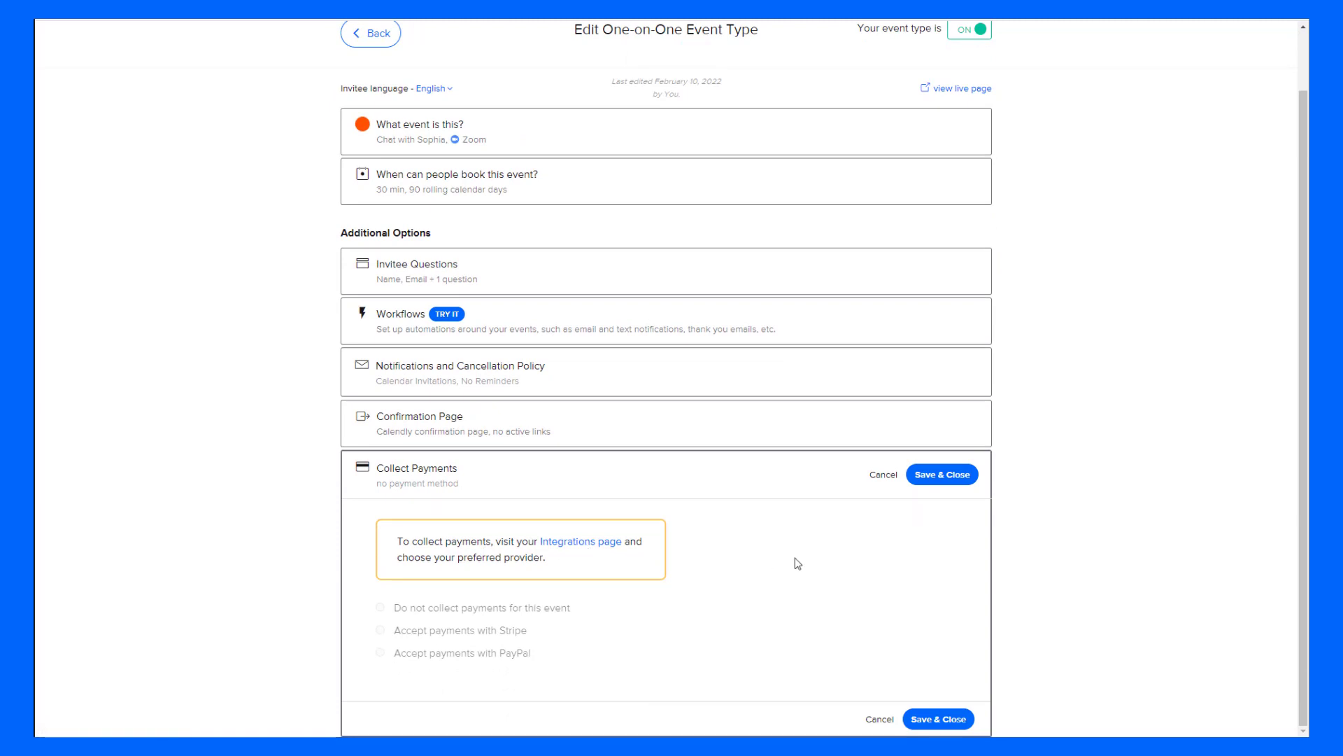
pyautogui.click(880, 477)
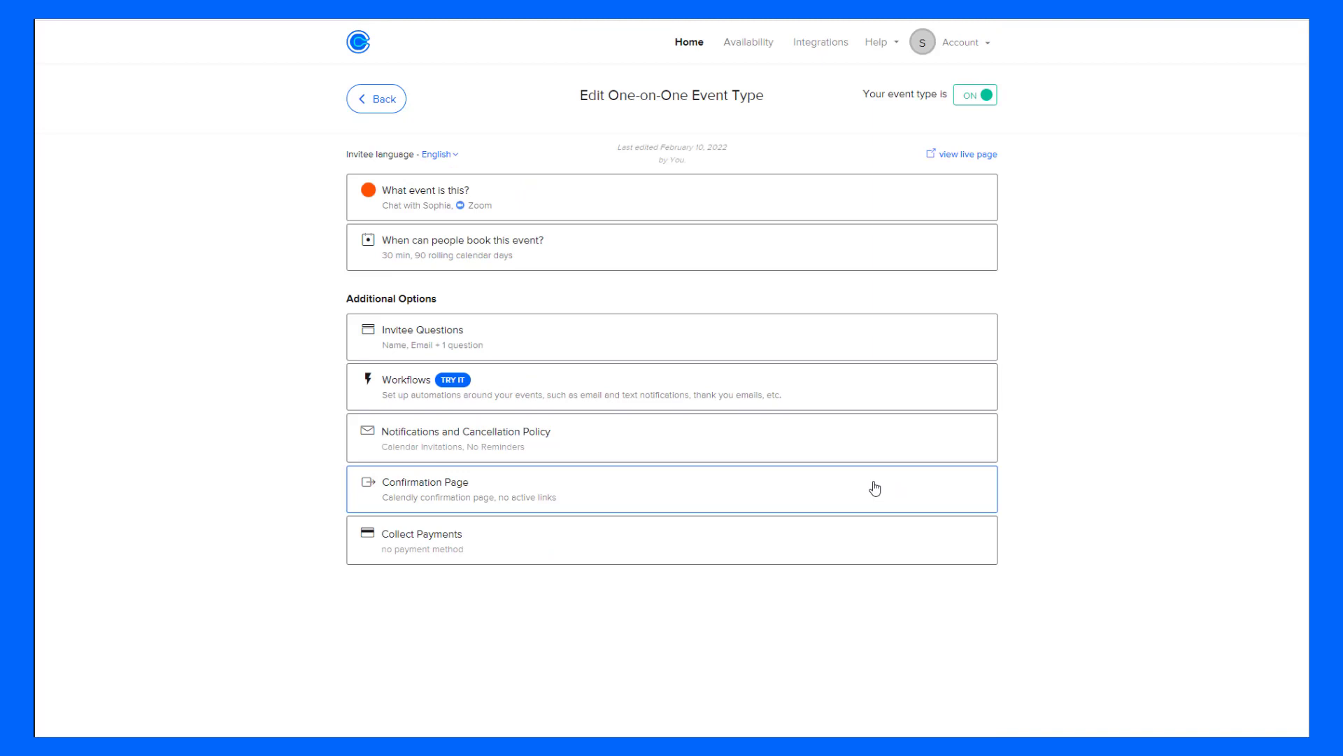